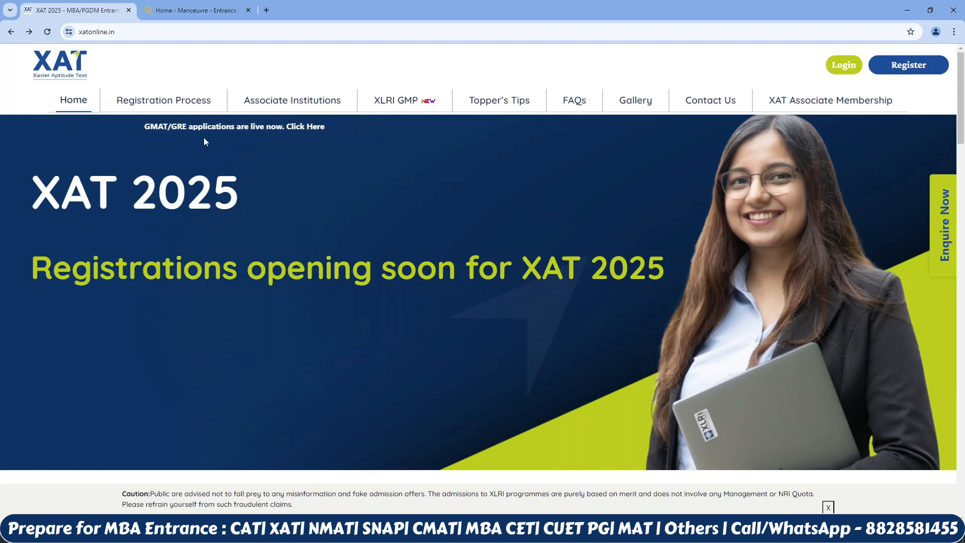
Open the Registration Process page and read through its application steps 01 to 11.
{"action": "left_click", "coordinate": [191, 105]}
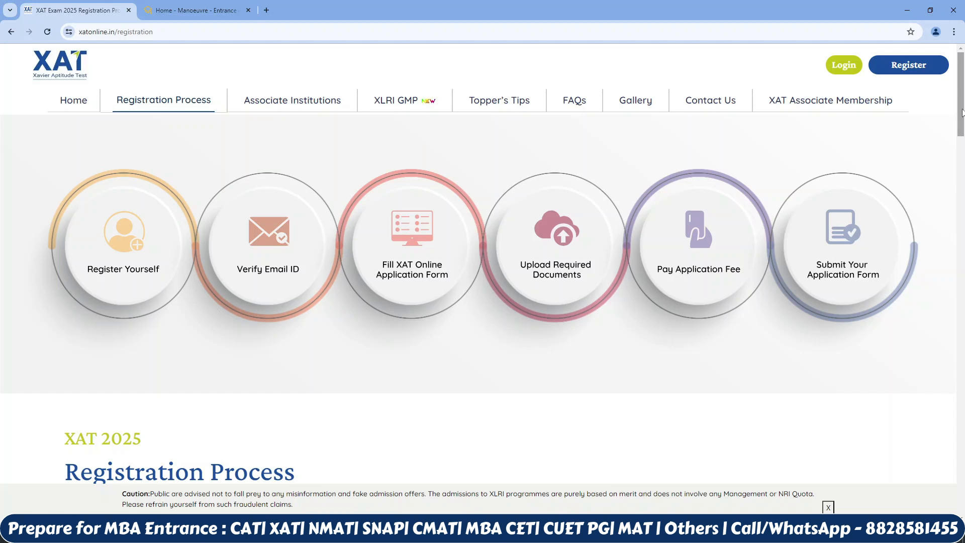
{"action": "scroll", "coordinate": [963, 151], "scroll_direction": "down", "scroll_amount": 5}
{"action": "left_click_drag", "start_coordinate": [963, 151], "coordinate": [963, 179]}
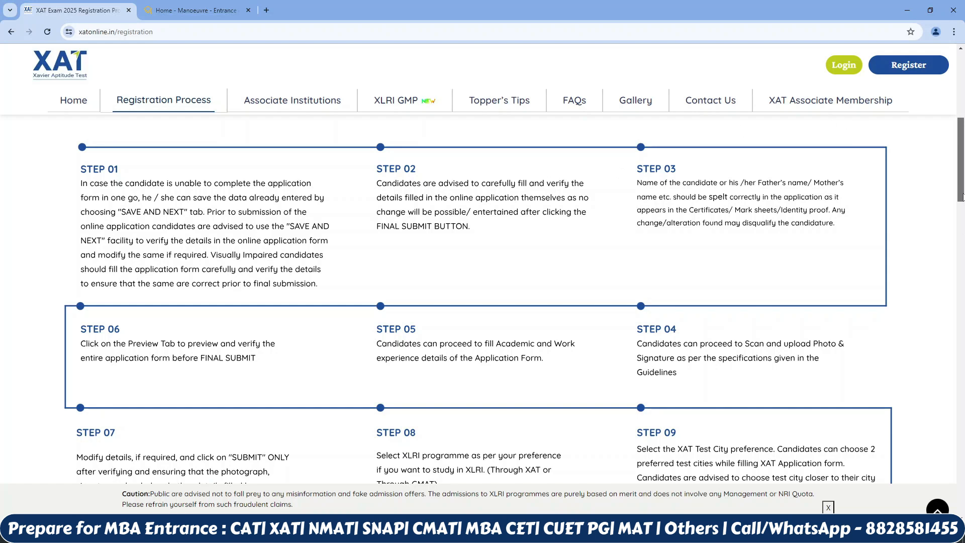
{"action": "scroll", "coordinate": [961, 220], "scroll_direction": "down", "scroll_amount": 3}
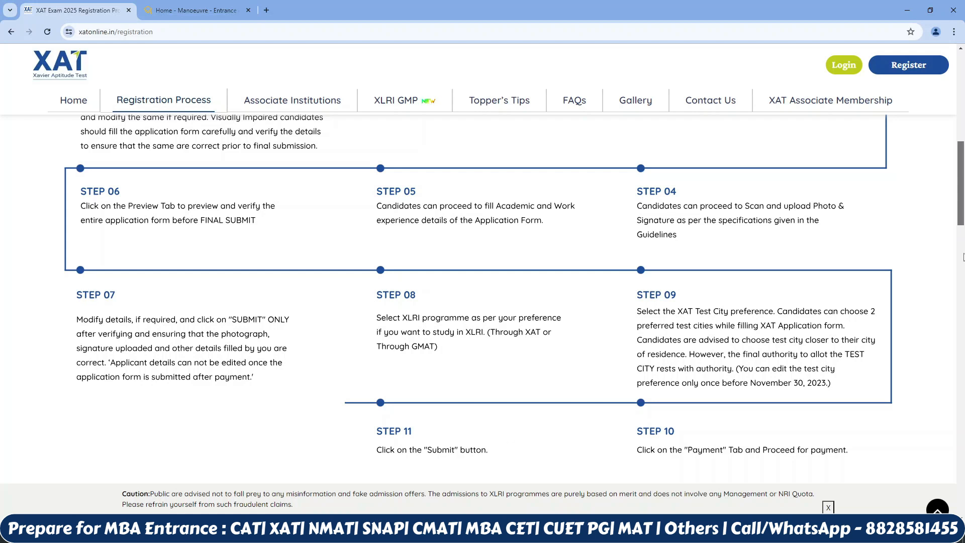
{"action": "left_click_drag", "start_coordinate": [964, 257], "coordinate": [964, 67]}
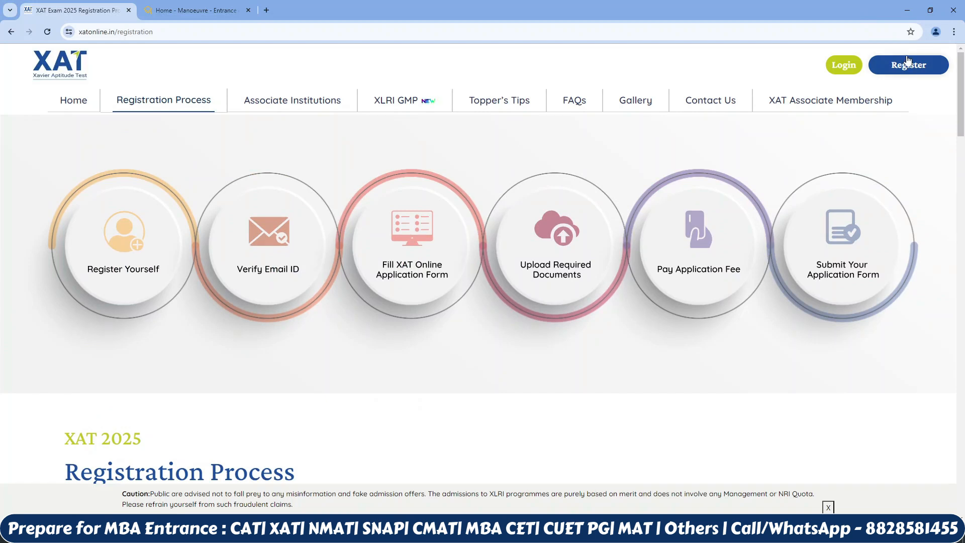
Go to registration, start the XAT Application Form 2025 and browse its section overview through to Payment.
{"action": "left_click", "coordinate": [909, 63]}
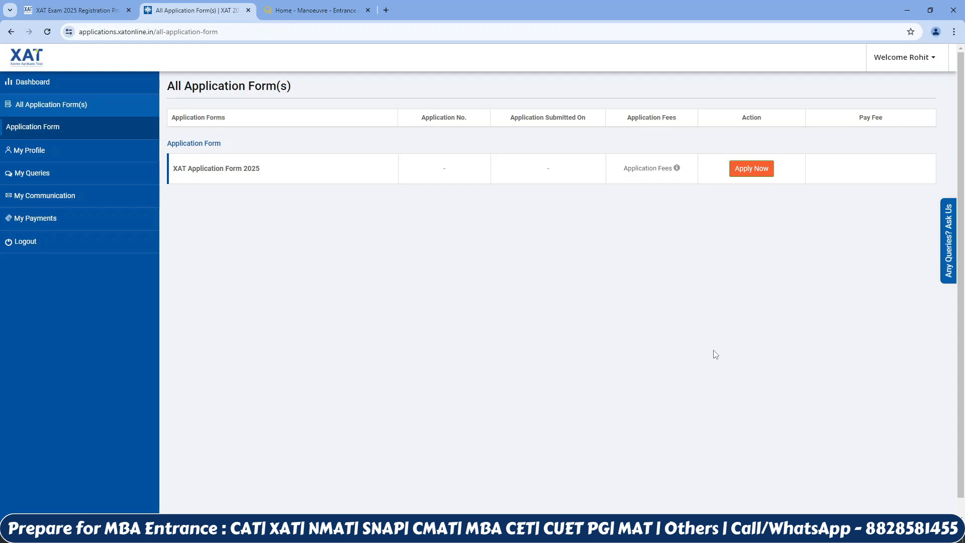
{"action": "left_click", "coordinate": [742, 168]}
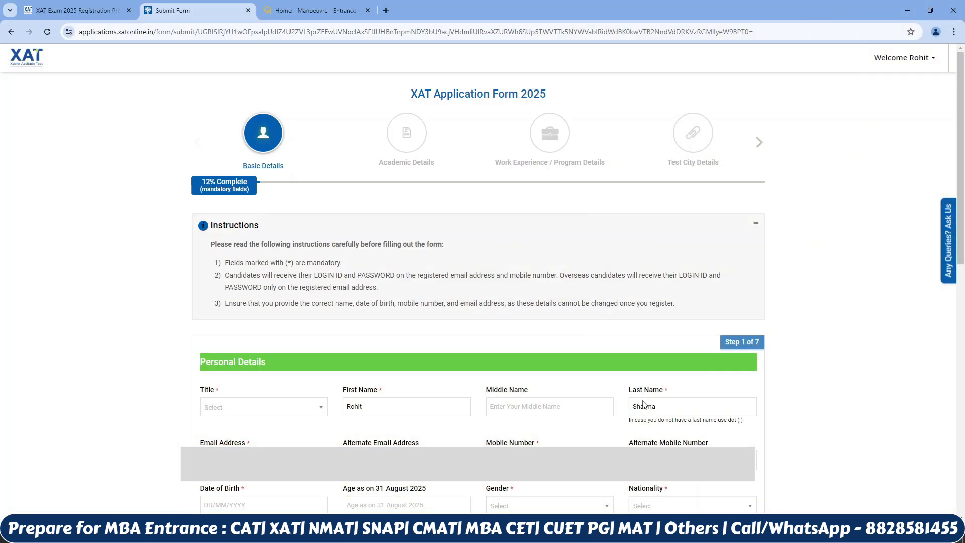
{"action": "left_click_drag", "start_coordinate": [963, 153], "coordinate": [963, 110]}
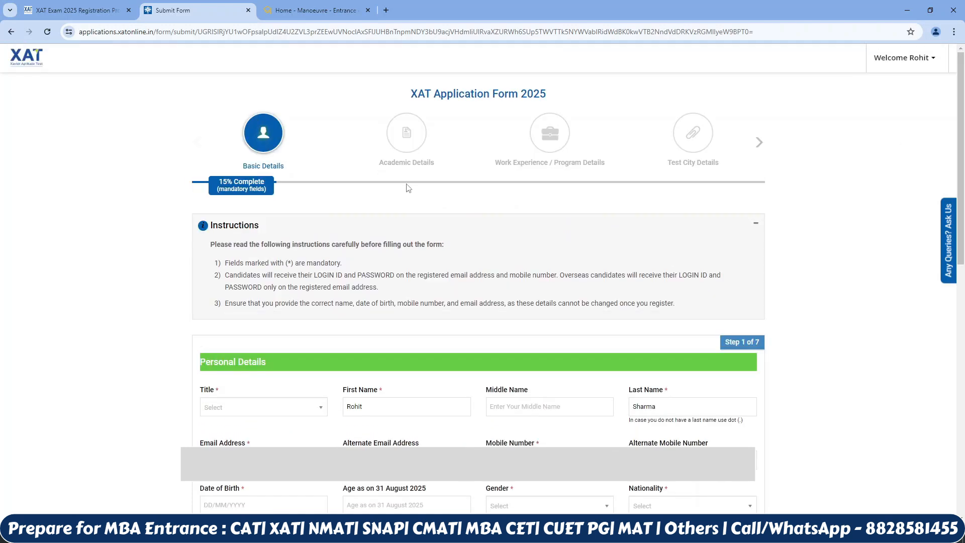
{"action": "left_click", "coordinate": [760, 144]}
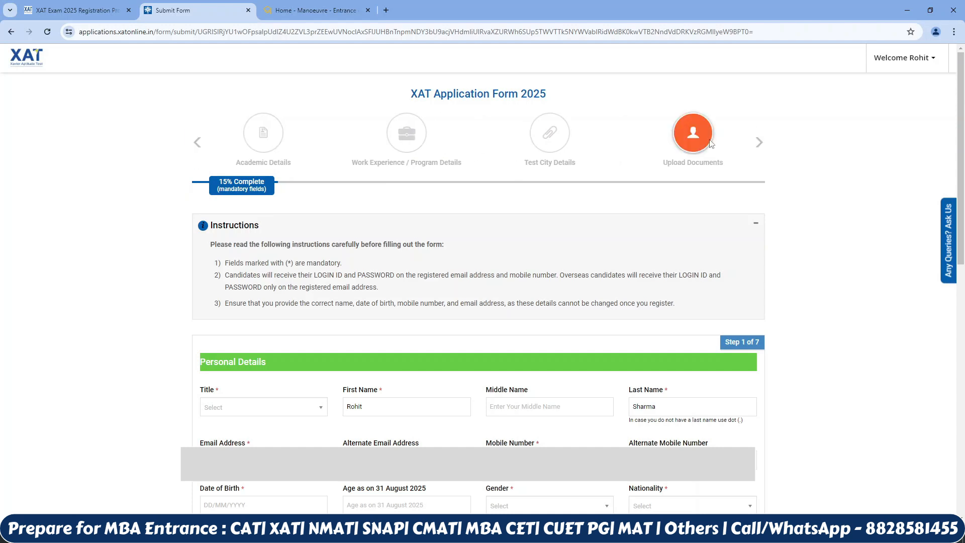
{"action": "left_click", "coordinate": [760, 144]}
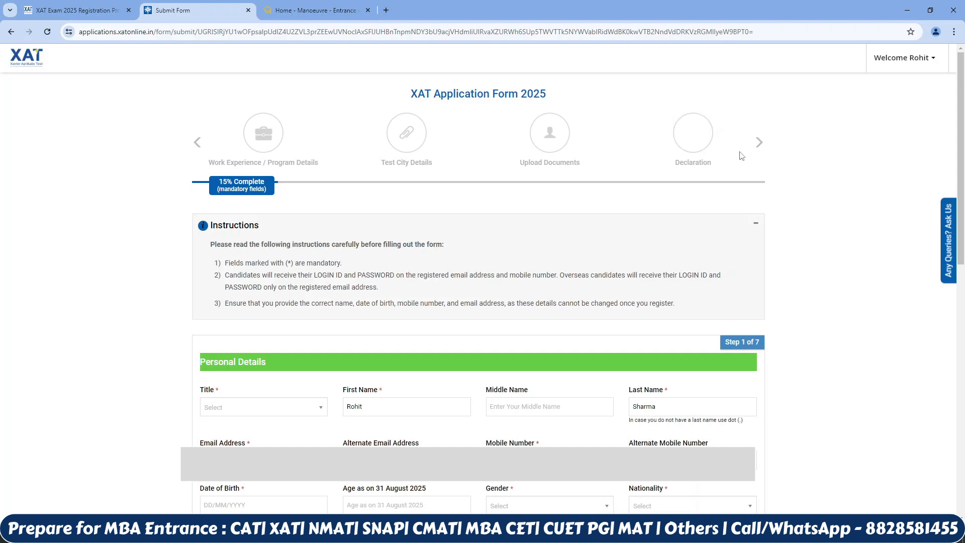
{"action": "left_click", "coordinate": [761, 144]}
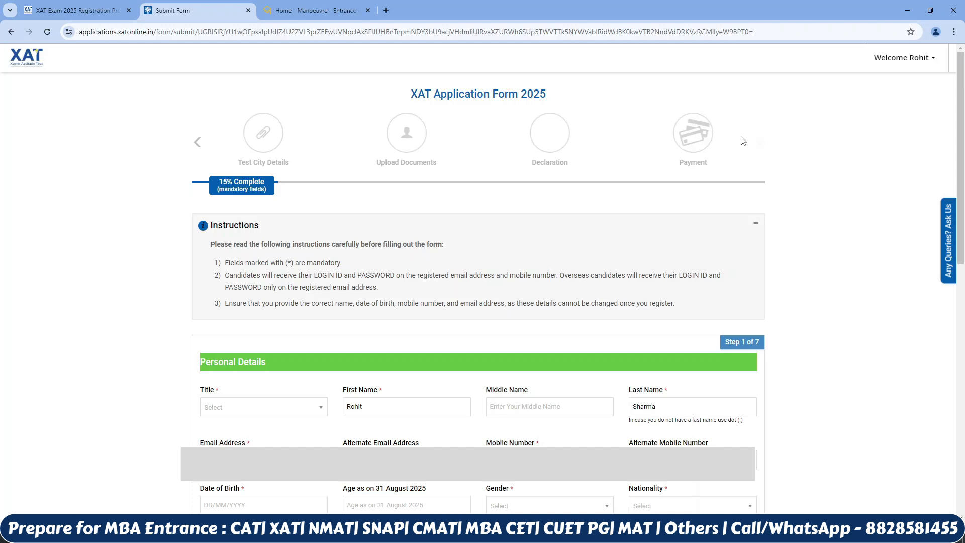
In Personal Details, set the title to Mr., enter the date of birth, and choose gender Male and nationality Indian.
{"action": "left_click_drag", "start_coordinate": [963, 163], "coordinate": [964, 224]}
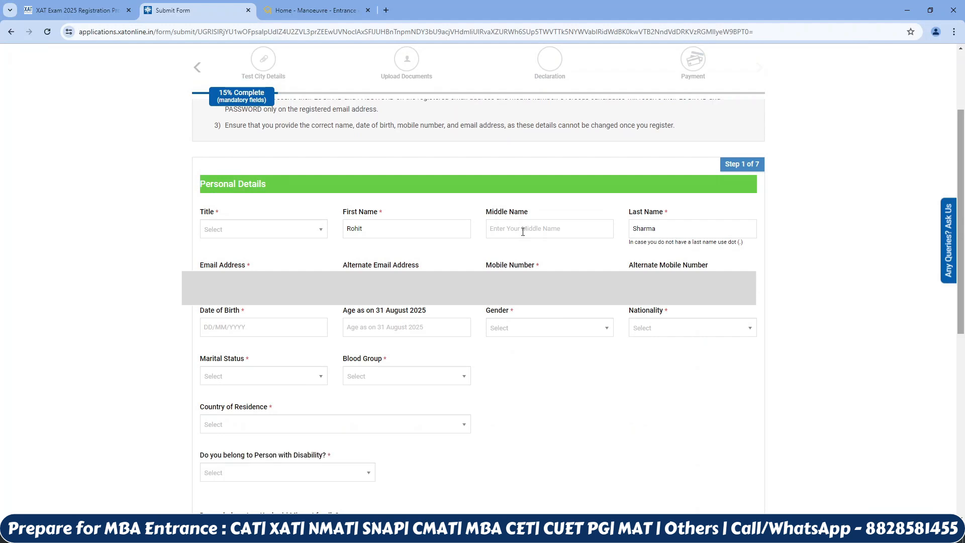
{"action": "left_click", "coordinate": [311, 231]}
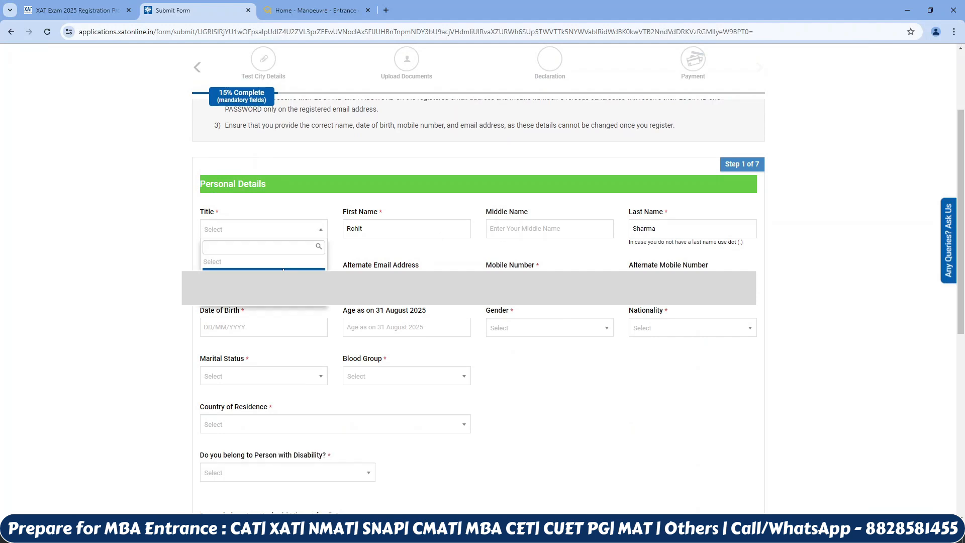
{"action": "left_click", "coordinate": [283, 272]}
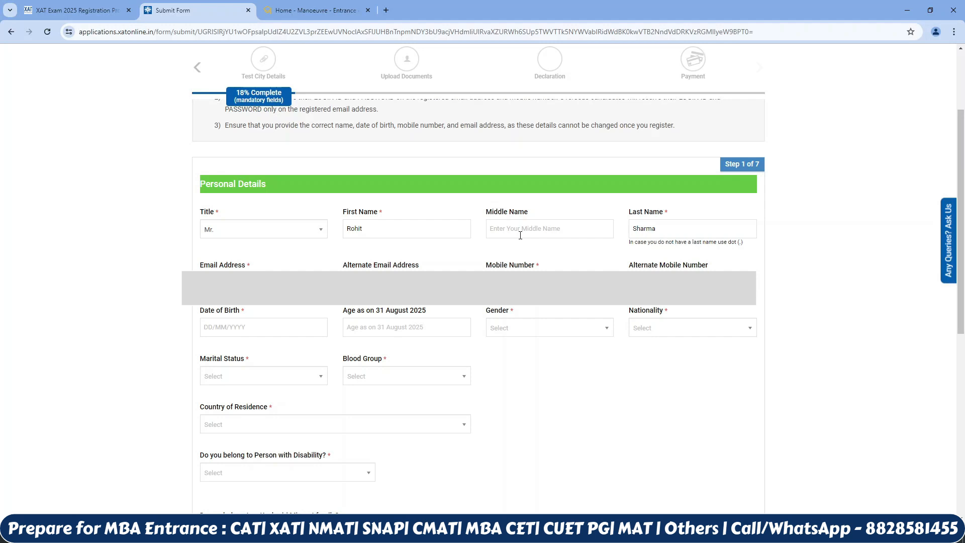
{"action": "left_click", "coordinate": [300, 333]}
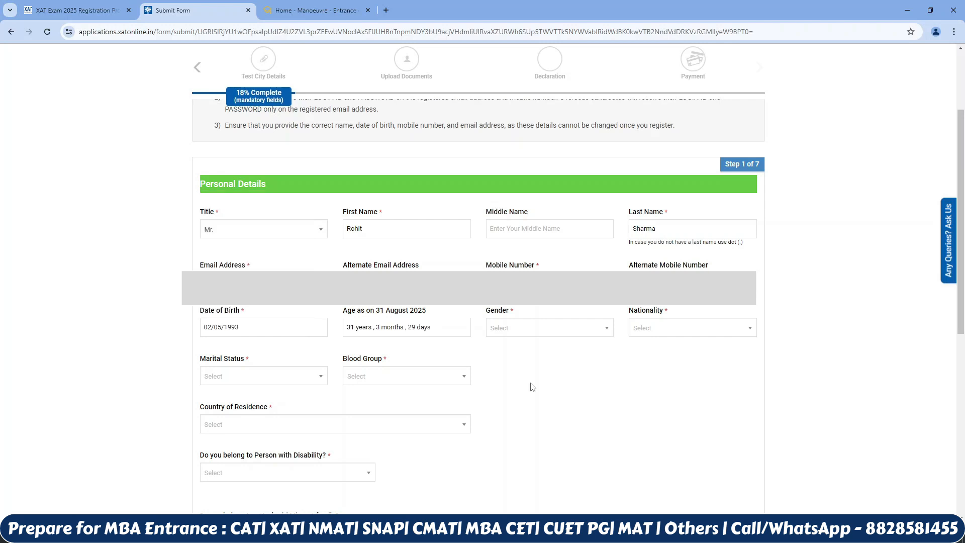
{"action": "left_click", "coordinate": [552, 327]}
{"action": "left_click", "coordinate": [545, 373]}
{"action": "left_click", "coordinate": [654, 333]}
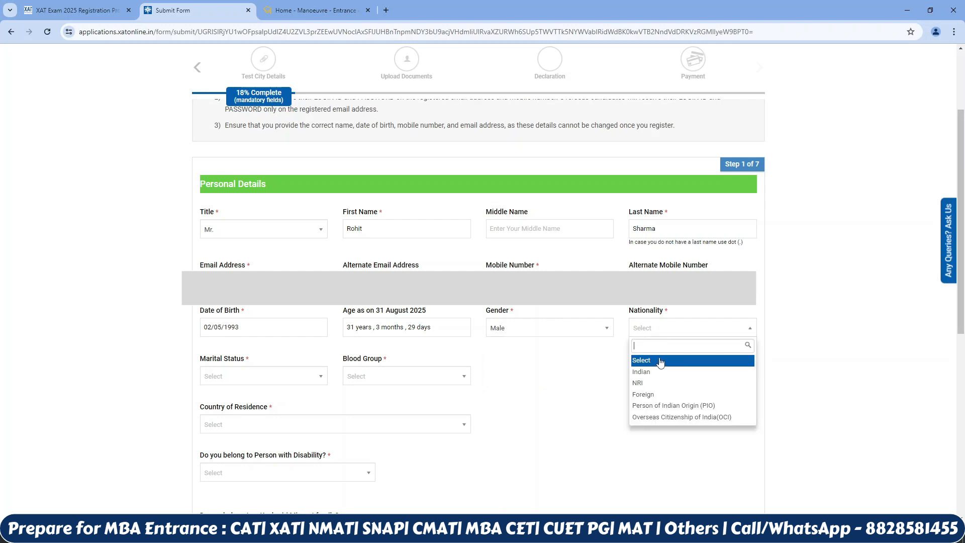
{"action": "left_click", "coordinate": [573, 386]}
Set the marital status to Married, the blood group to A- and the category to General.
{"action": "left_click", "coordinate": [252, 385]}
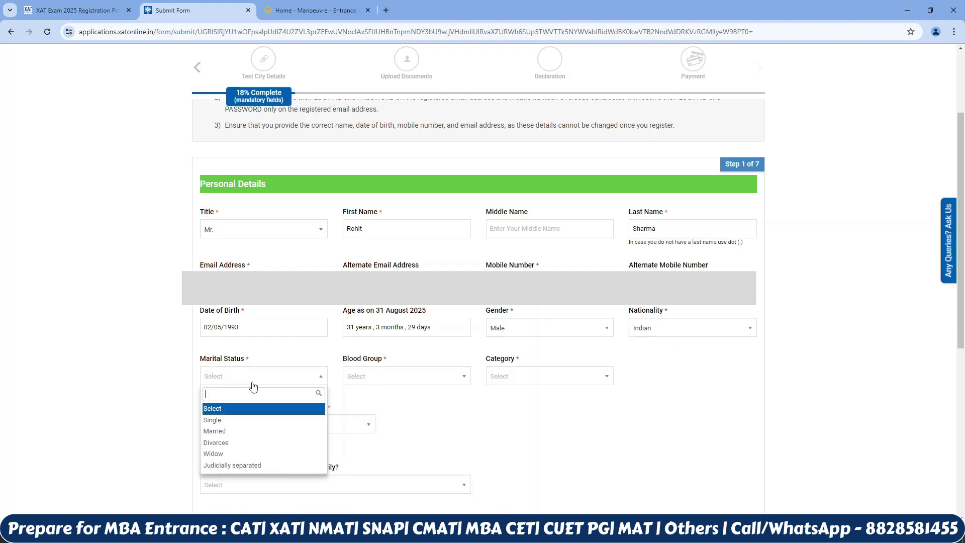
{"action": "left_click", "coordinate": [252, 431]}
{"action": "left_click", "coordinate": [409, 375]}
{"action": "left_click", "coordinate": [405, 431]}
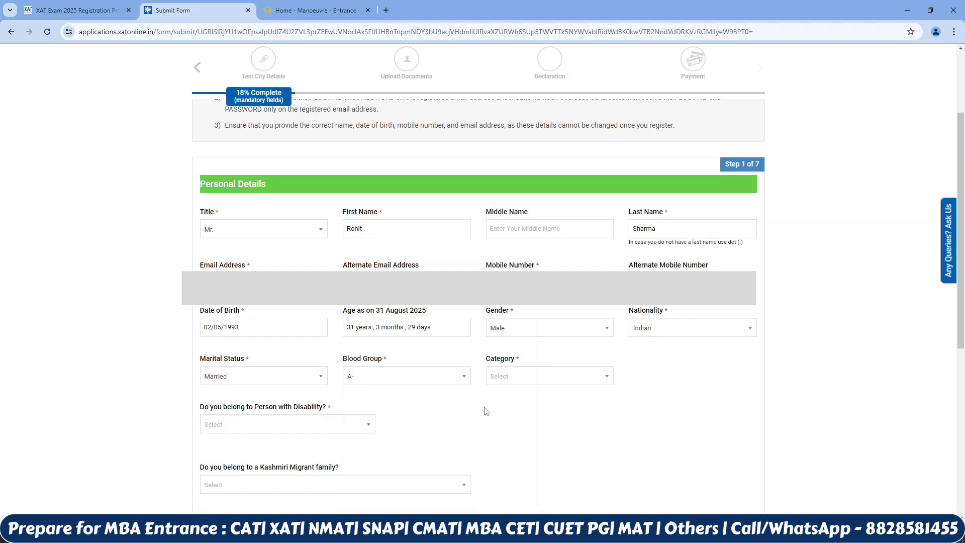
{"action": "left_click", "coordinate": [516, 380]}
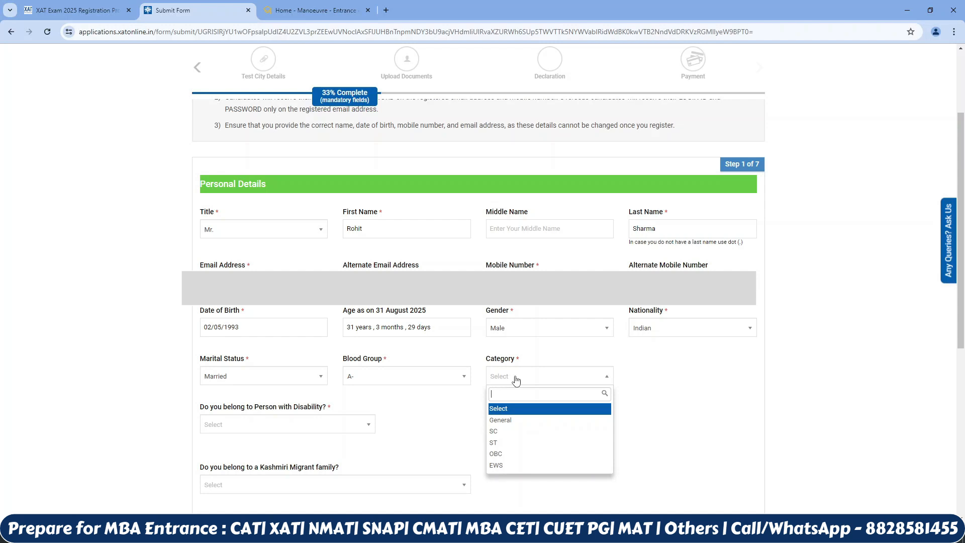
{"action": "left_click", "coordinate": [516, 419]}
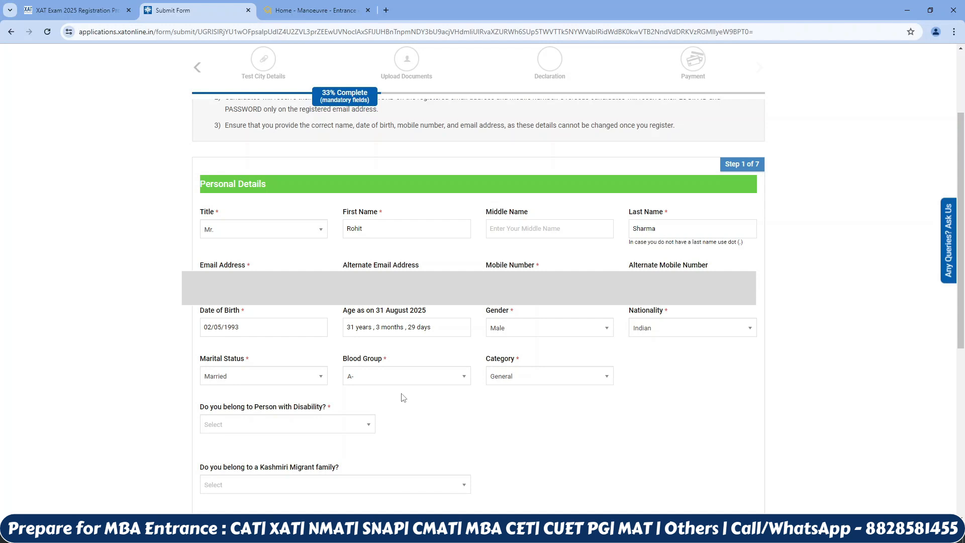
Answer No for Person with Disability, No for Kashmiri Migrant family and Yes for Kashmiri Non-Migrant Family.
{"action": "left_click", "coordinate": [358, 430]}
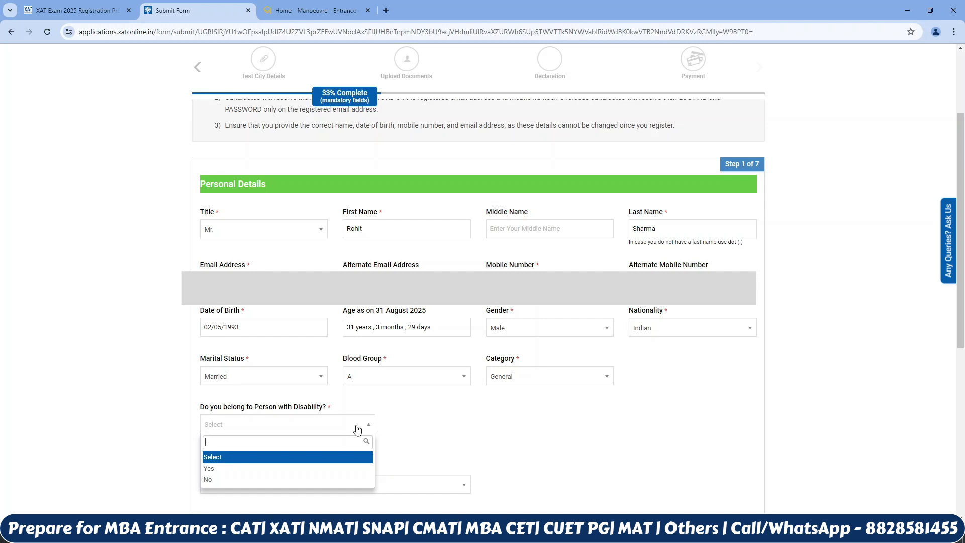
{"action": "left_click", "coordinate": [338, 480]}
{"action": "scroll", "coordinate": [523, 443], "scroll_direction": "down", "scroll_amount": 5}
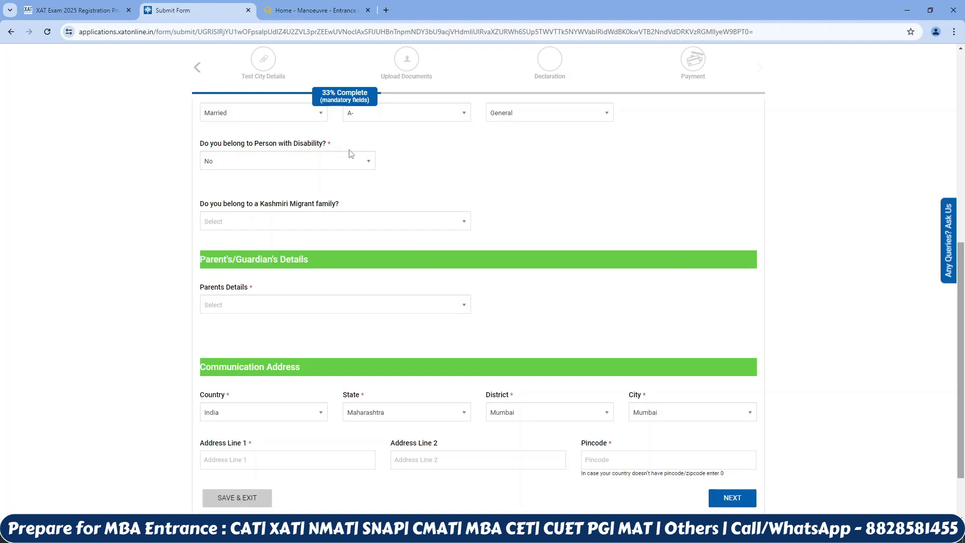
{"action": "left_click", "coordinate": [314, 219]}
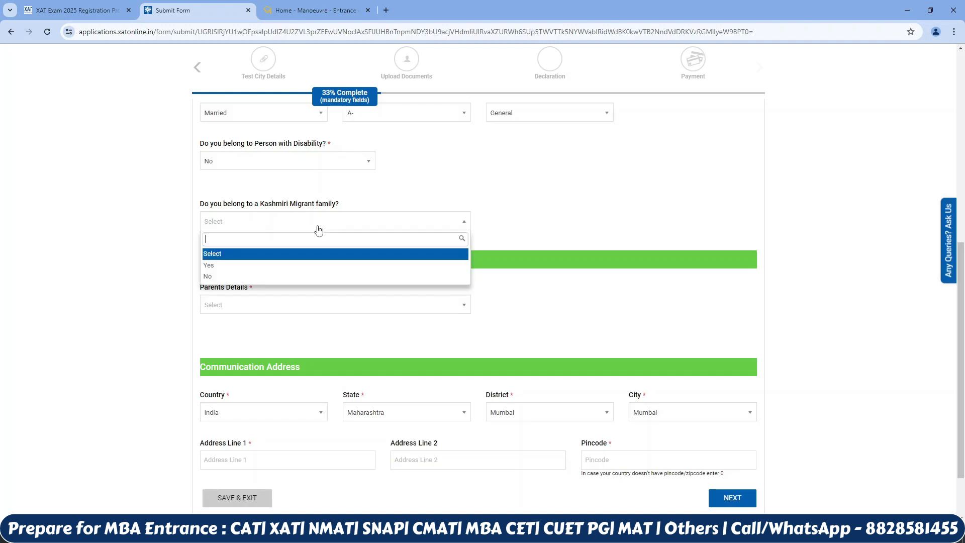
{"action": "left_click", "coordinate": [318, 278]}
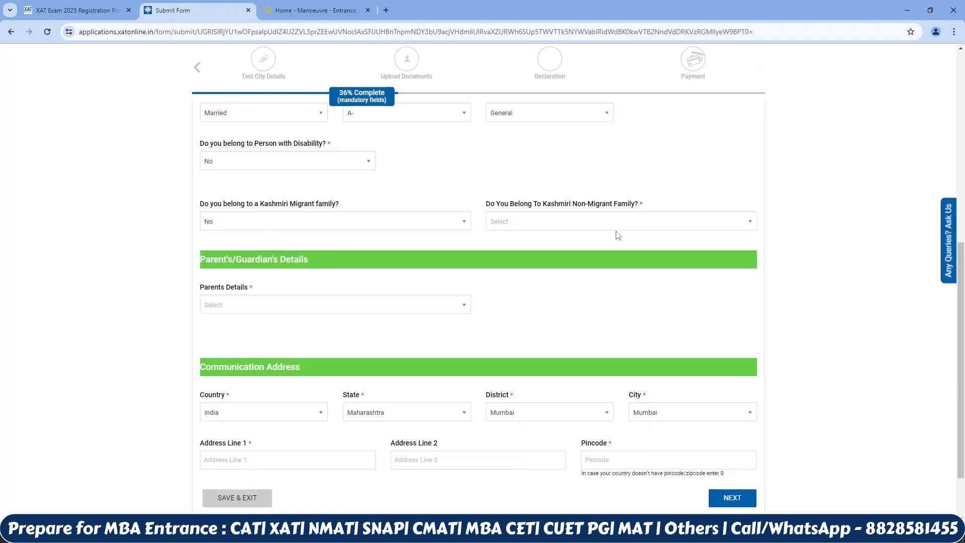
{"action": "left_click", "coordinate": [614, 221]}
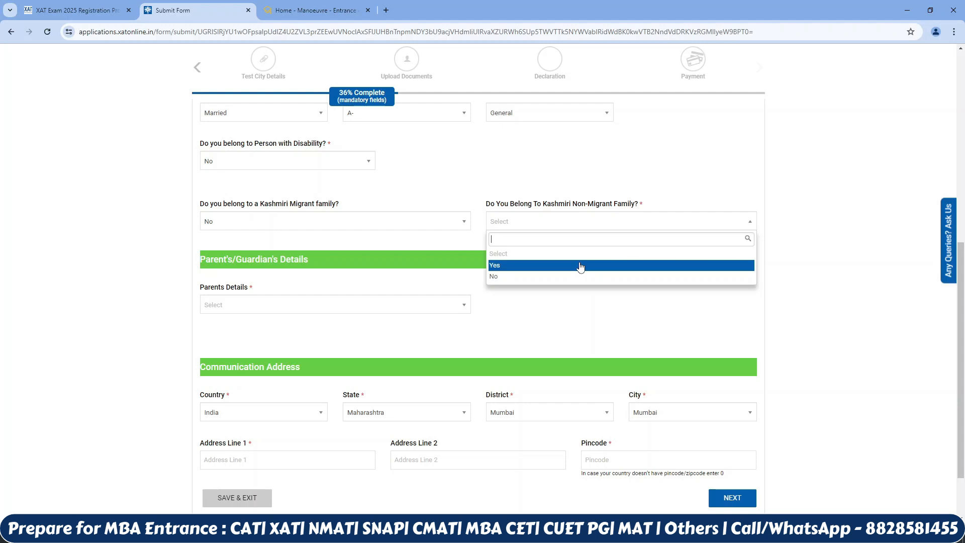
{"action": "left_click", "coordinate": [581, 266]}
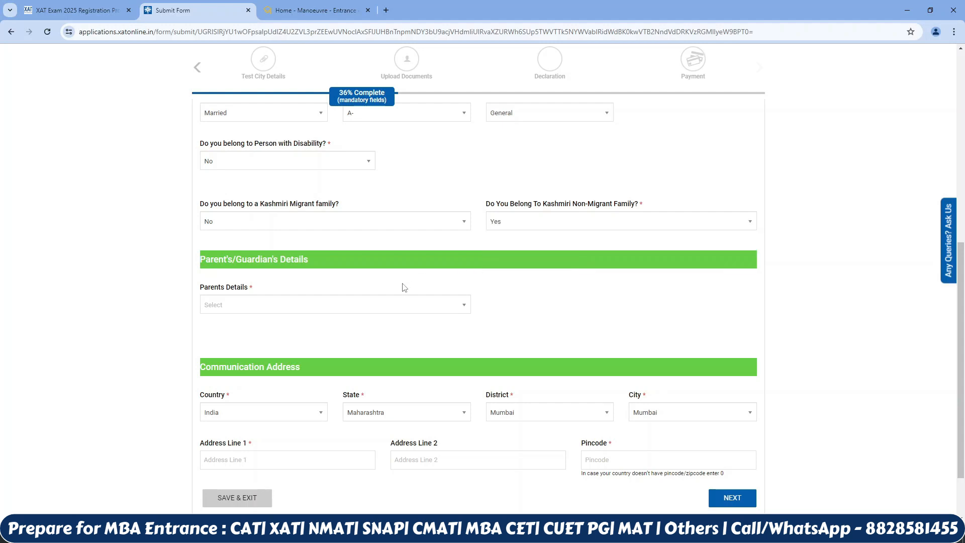
Choose Father and Mother Details, set the father's title to Mr., and fill in his name, e-mail address and mobile number.
{"action": "left_click", "coordinate": [408, 311]}
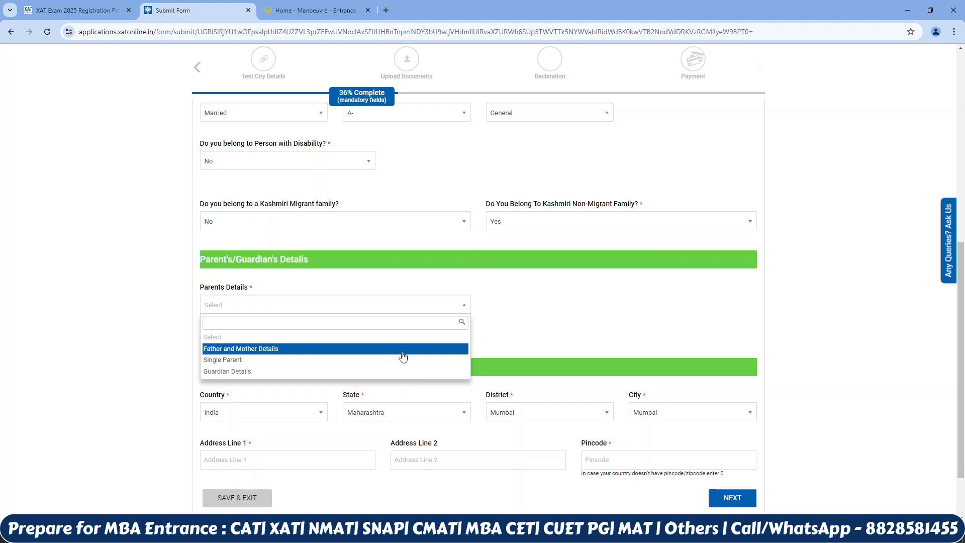
{"action": "left_click", "coordinate": [403, 356]}
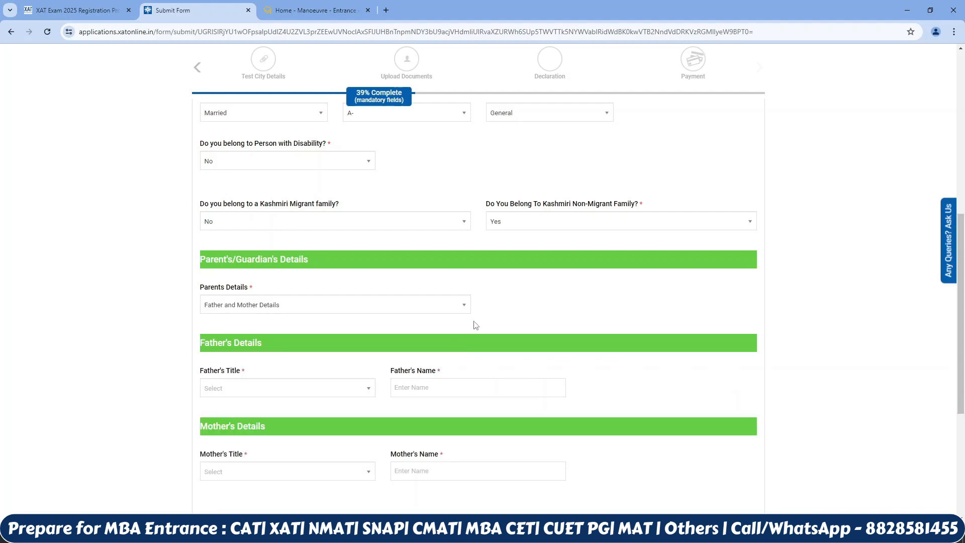
{"action": "left_click", "coordinate": [337, 391]}
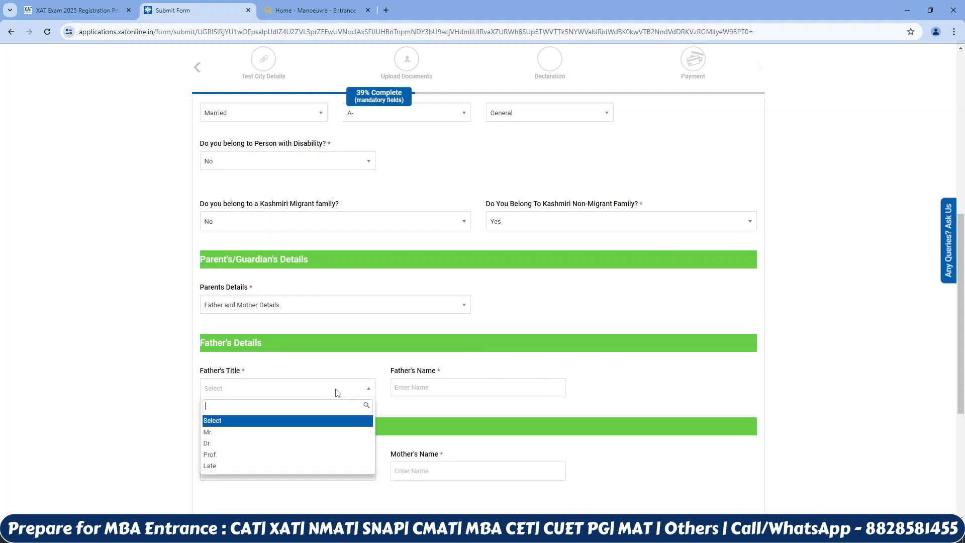
{"action": "left_click", "coordinate": [308, 430]}
{"action": "type", "text": "Rohan"}
{"action": "left_click", "coordinate": [649, 392]}
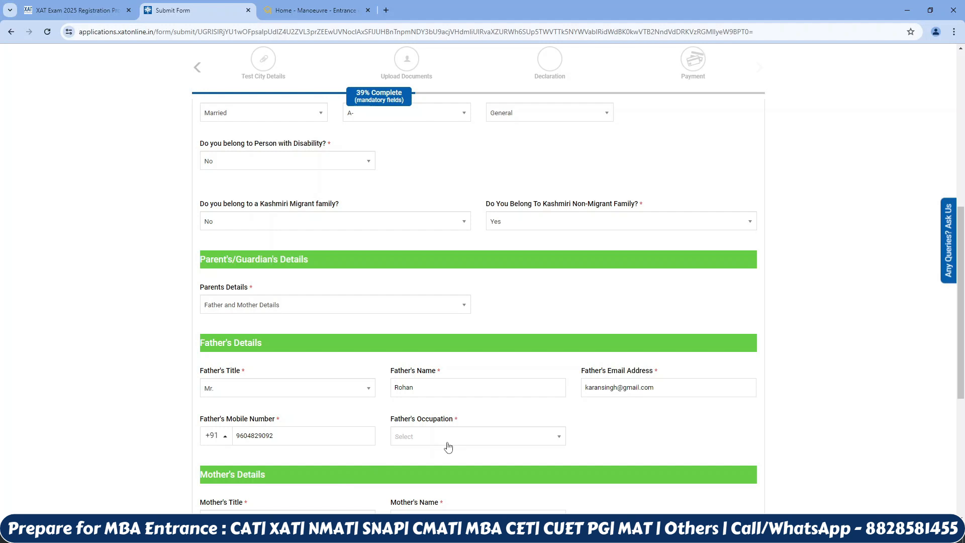
Set the father's occupation to Government Sector, designation to Head manager, organisation to ABC Ltd and annual income to RS. 200001 - 300000.
{"action": "left_click", "coordinate": [445, 440]}
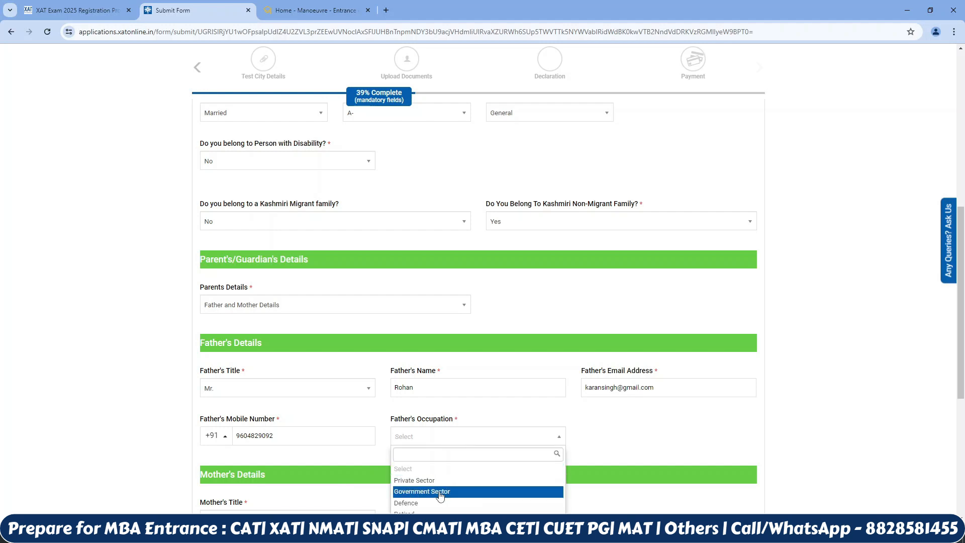
{"action": "left_click", "coordinate": [441, 492]}
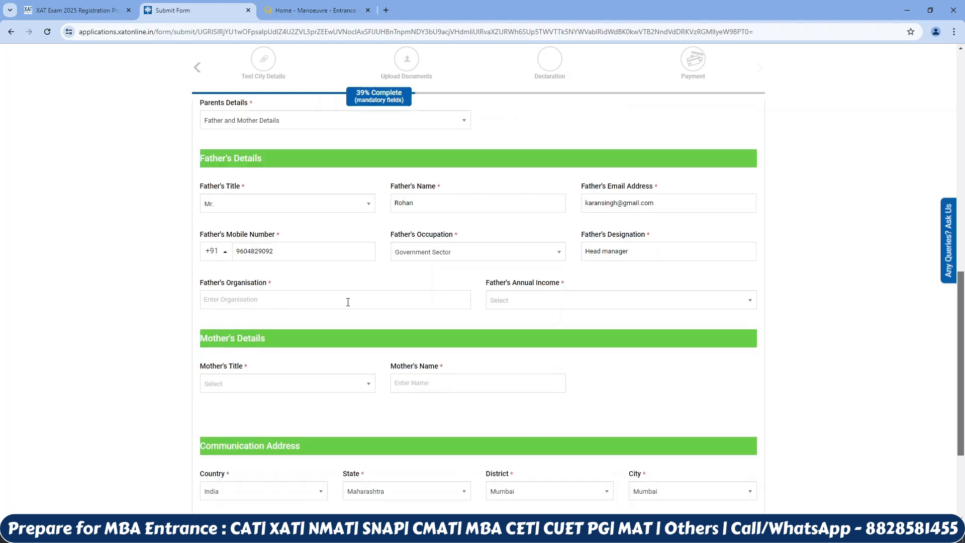
{"action": "left_click", "coordinate": [347, 302]}
{"action": "type", "text": "ABC Ltd"}
{"action": "left_click", "coordinate": [637, 304]}
{"action": "left_click", "coordinate": [625, 369]}
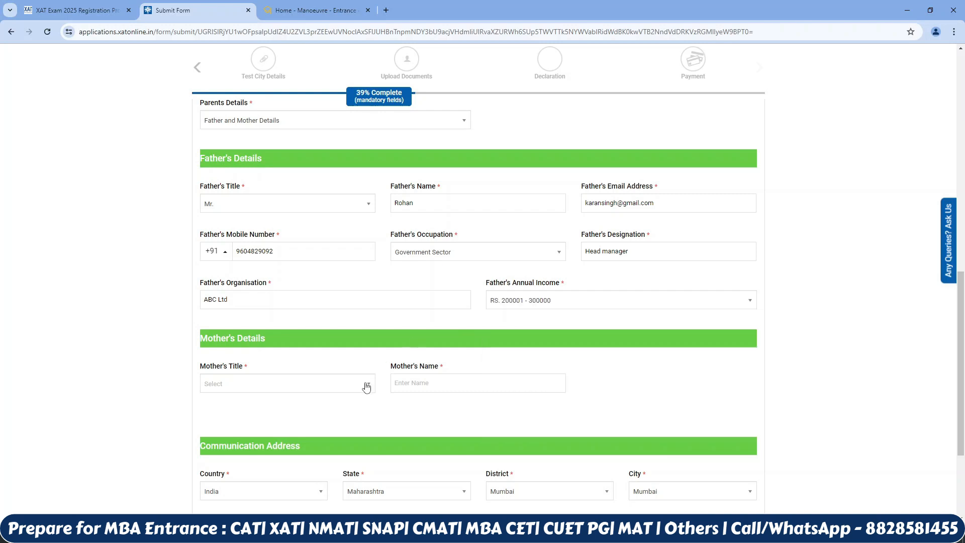
Set the mother's title to Mrs. and fill in her name and e-mail address.
{"action": "left_click", "coordinate": [324, 390]}
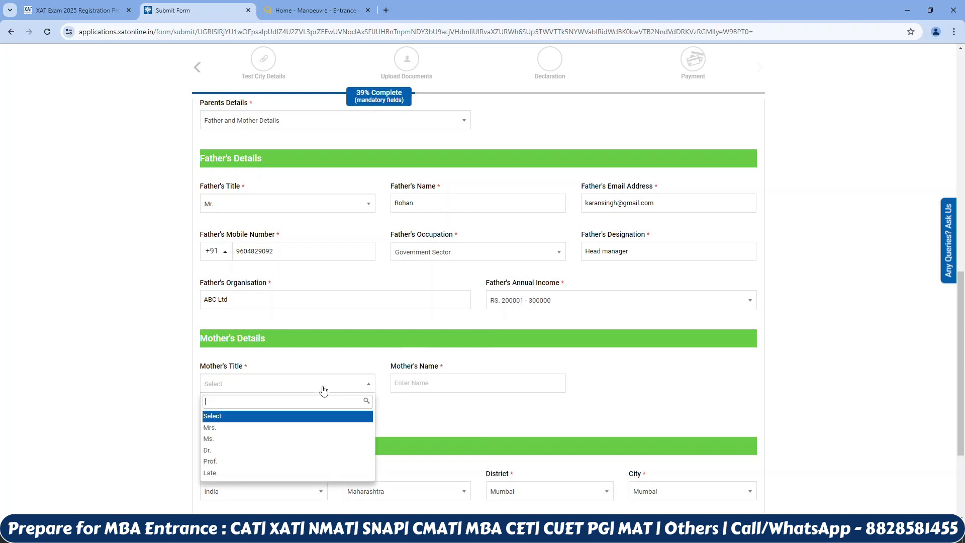
{"action": "left_click", "coordinate": [294, 428]}
{"action": "left_click", "coordinate": [616, 387]}
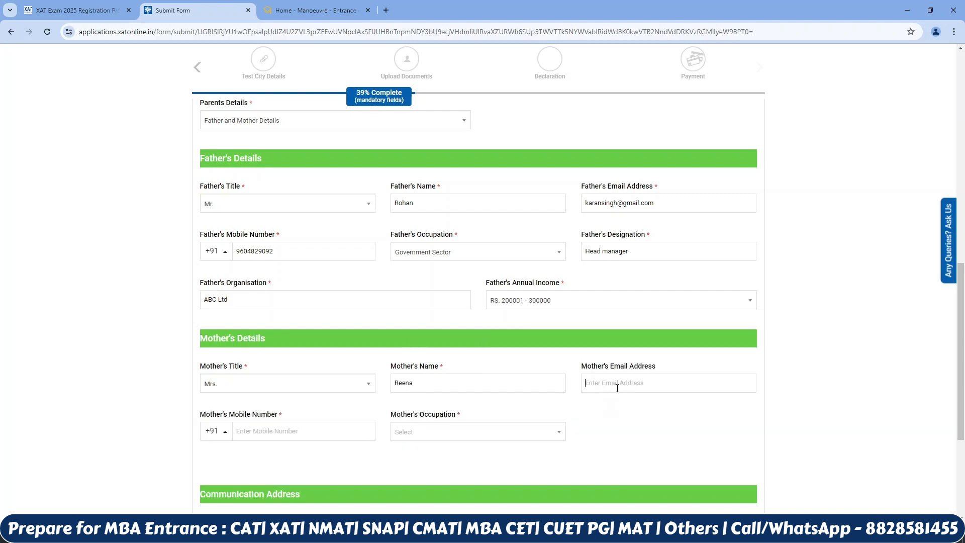
{"action": "key", "text": "ctrl+v"}
Copy the father's mobile number into the mother's mobile number and set her occupation to Home Maker.
{"action": "left_click", "coordinate": [324, 427]}
{"action": "double_click", "coordinate": [294, 254]}
{"action": "key", "text": "ctrl+c"}
{"action": "left_click", "coordinate": [302, 430]}
{"action": "key", "text": "ctrl+v"}
{"action": "left_click", "coordinate": [443, 432]}
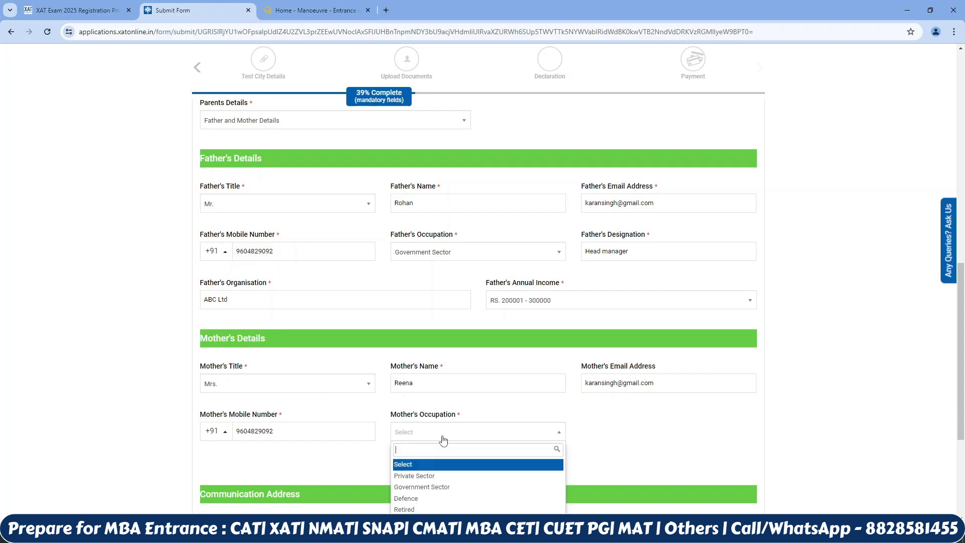
{"action": "left_click", "coordinate": [438, 498]}
Fill in the address and pincode of the communication address and continue to Academic Details.
{"action": "scroll", "coordinate": [437, 306], "scroll_direction": "down", "scroll_amount": 4}
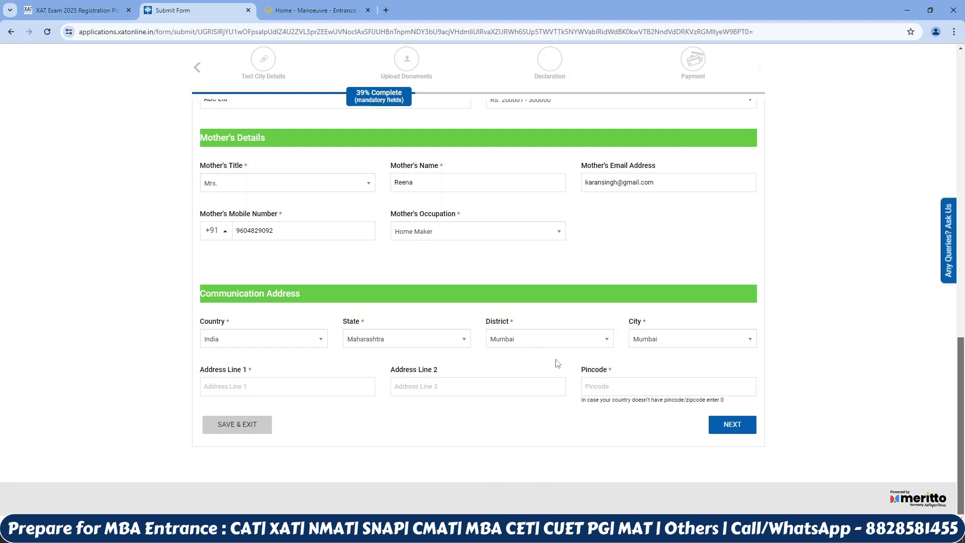
{"action": "left_click", "coordinate": [345, 384]}
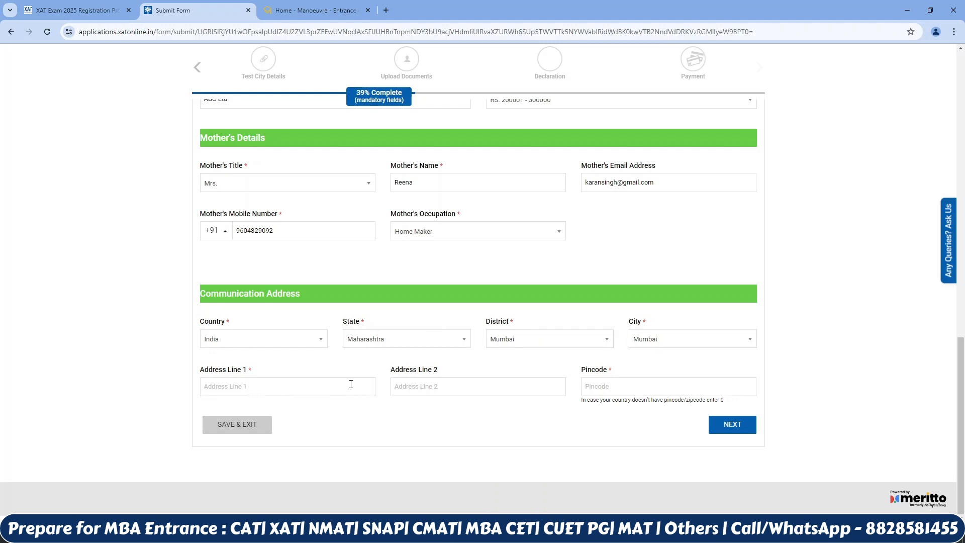
{"action": "key", "text": "ctrl+v"}
{"action": "key", "text": "ctrl+v"}
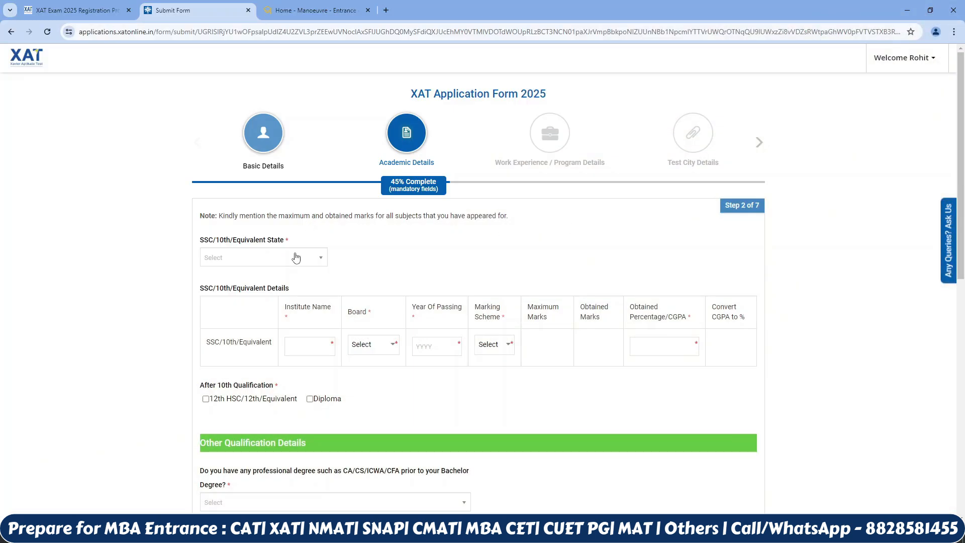
Set the SSC/10th/Equivalent state to Maharashtra and the city to MUMBAI CITY.
{"action": "left_click", "coordinate": [296, 257]}
{"action": "type", "text": "mah"}
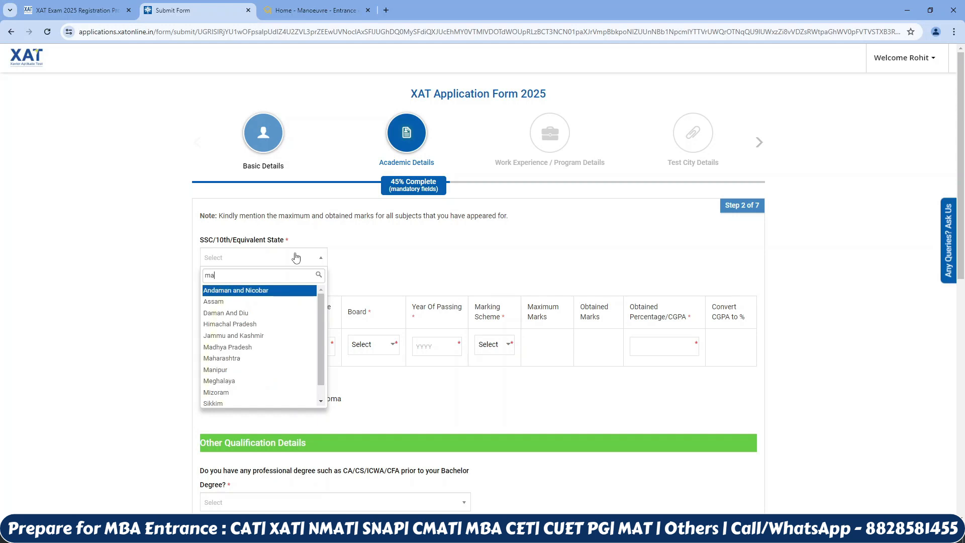
{"action": "key", "text": "Return"}
{"action": "left_click", "coordinate": [421, 261]}
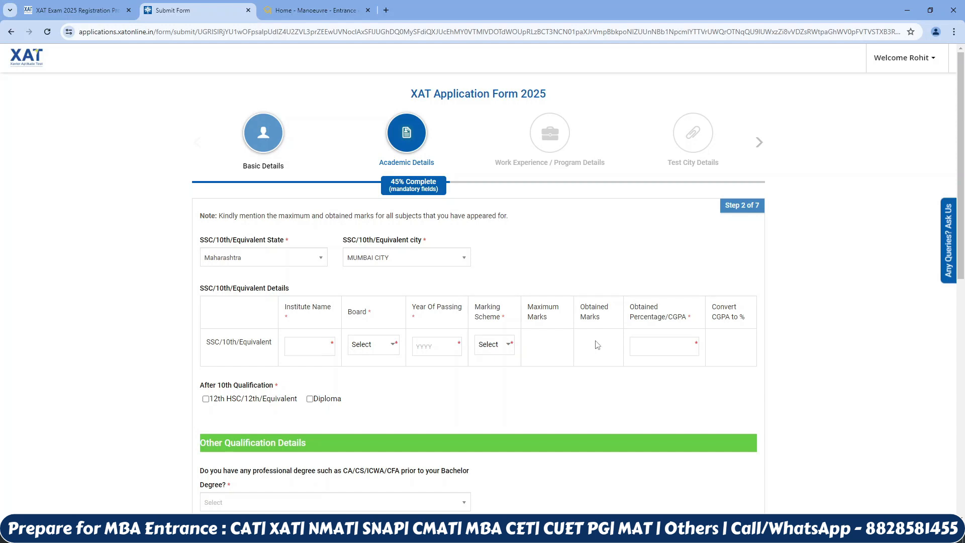
Enter the 10th institute XYZ, the Maharastra board, passing year 2009 and the Percentage marking scheme.
{"action": "left_click", "coordinate": [318, 342]}
{"action": "type", "text": "XYZ"}
{"action": "left_click", "coordinate": [367, 345]}
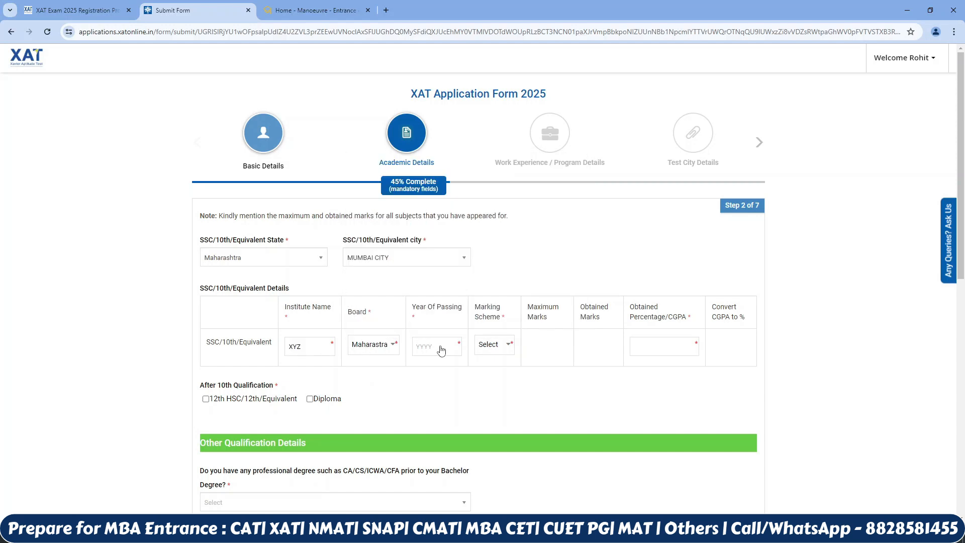
{"action": "left_click", "coordinate": [440, 347]}
{"action": "left_click", "coordinate": [496, 344]}
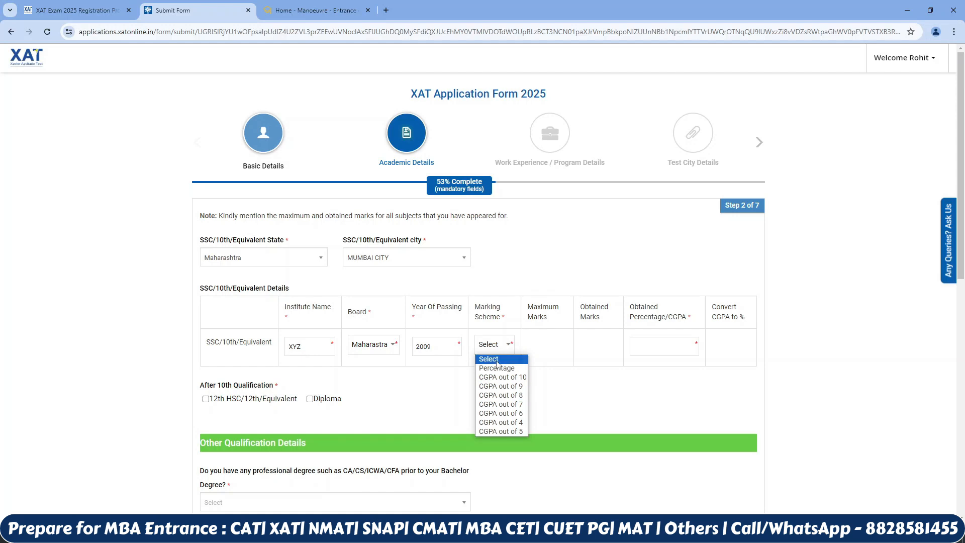
{"action": "left_click", "coordinate": [496, 368]}
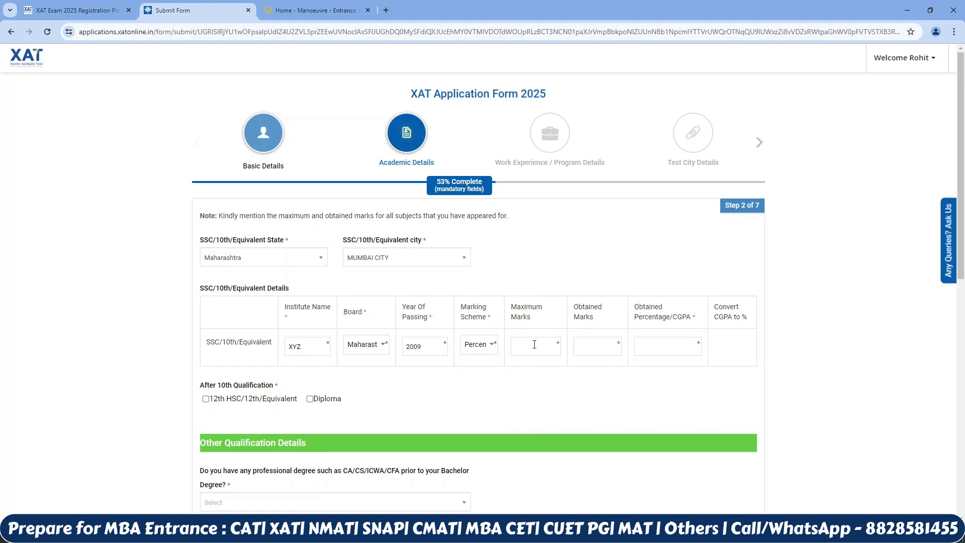
Enter 600 as the maximum marks and 400 as the obtained marks for SSC/10th.
{"action": "left_click", "coordinate": [535, 344]}
{"action": "type", "text": "600"}
{"action": "left_click", "coordinate": [576, 345]}
{"action": "type", "text": "400"}
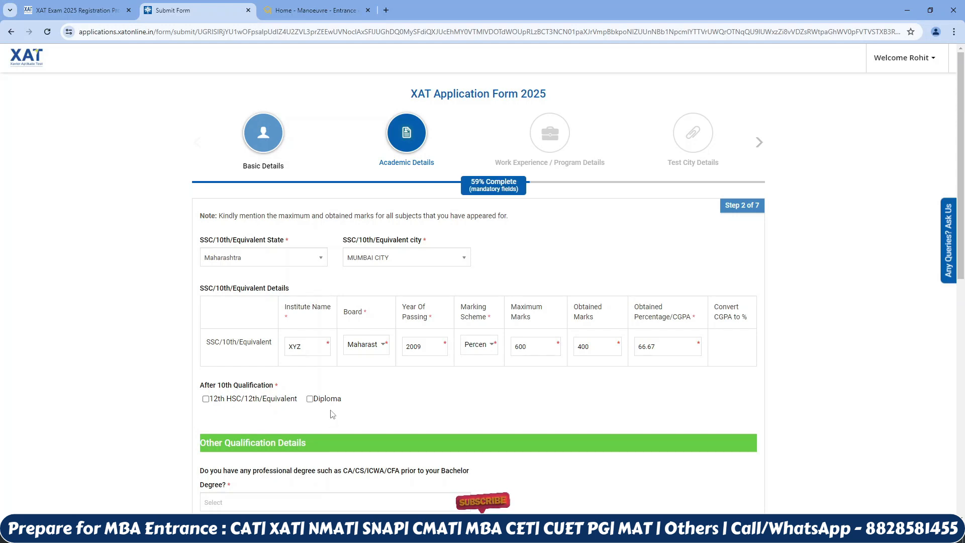
Choose 12th HSC/12th/Equivalent with state Maharashtra, city MUMBAI CITY, institute XYZ, the Maharastra State board and the Commerce stream.
{"action": "left_click", "coordinate": [206, 399]}
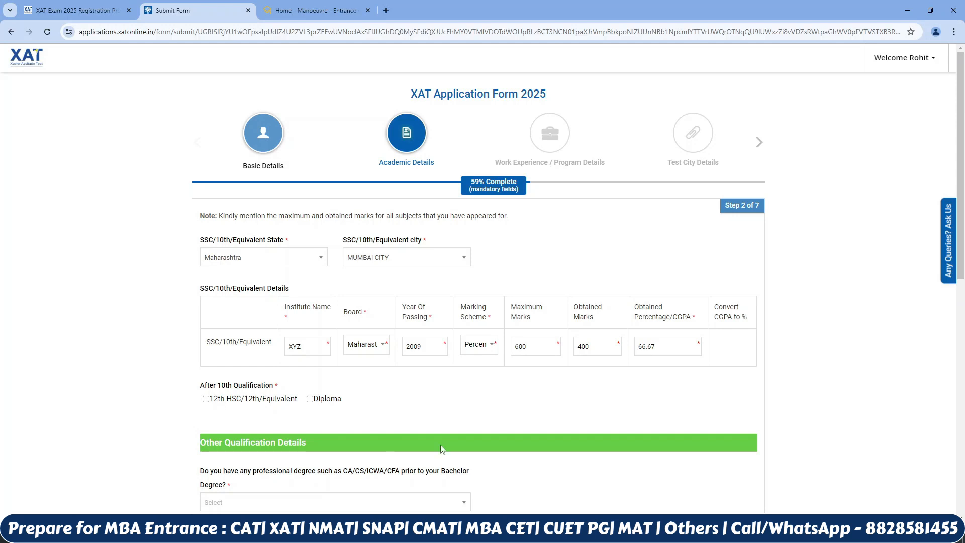
{"action": "left_click", "coordinate": [280, 445]}
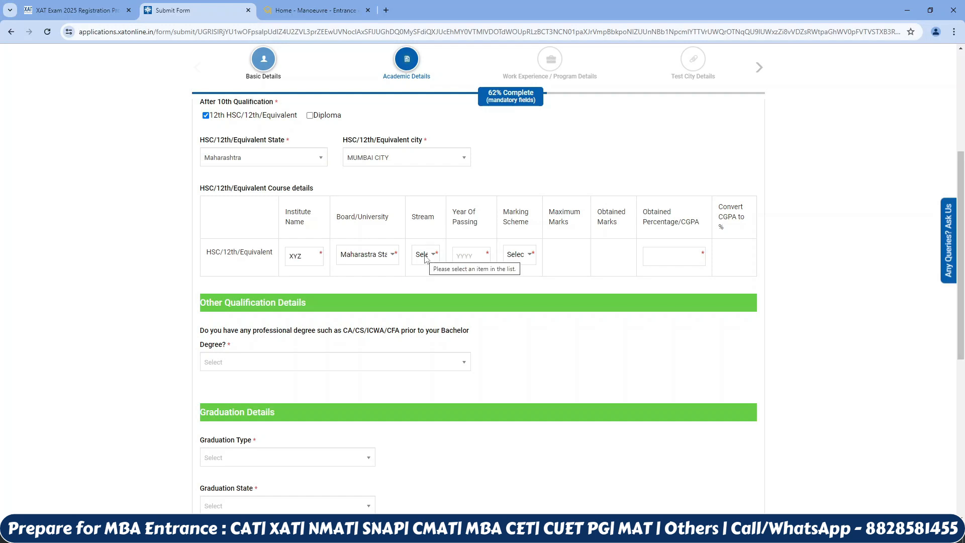
{"action": "left_click", "coordinate": [425, 256]}
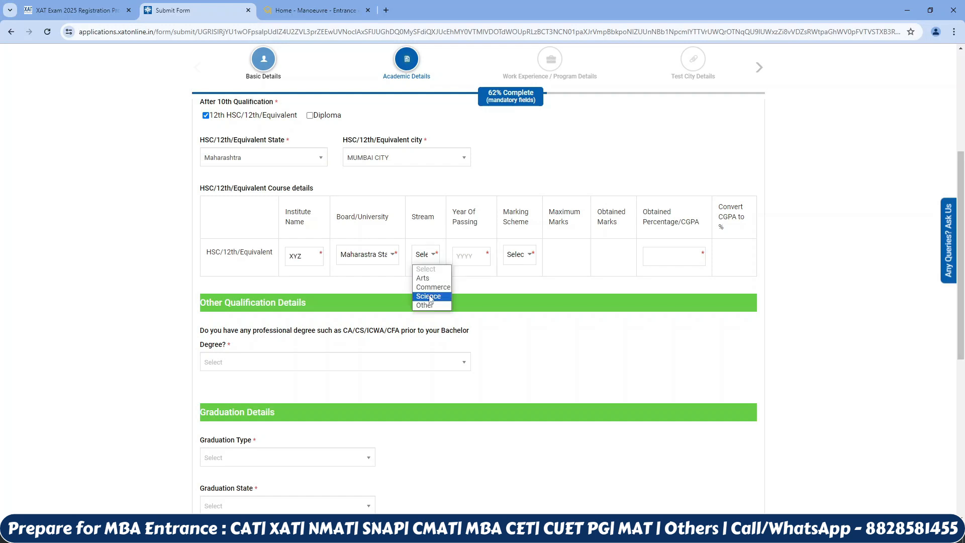
{"action": "left_click", "coordinate": [431, 287]}
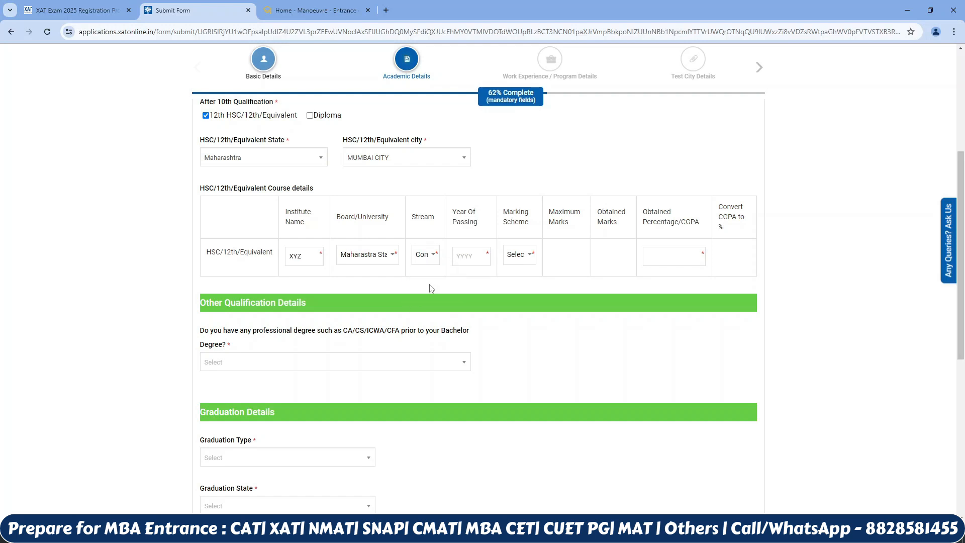
Complete the 12th row with passing year 2012, the Percentage marking scheme, maximum marks 400 and obtained marks 600.
{"action": "left_click", "coordinate": [457, 260]}
{"action": "type", "text": "2012"}
{"action": "left_click", "coordinate": [528, 257]}
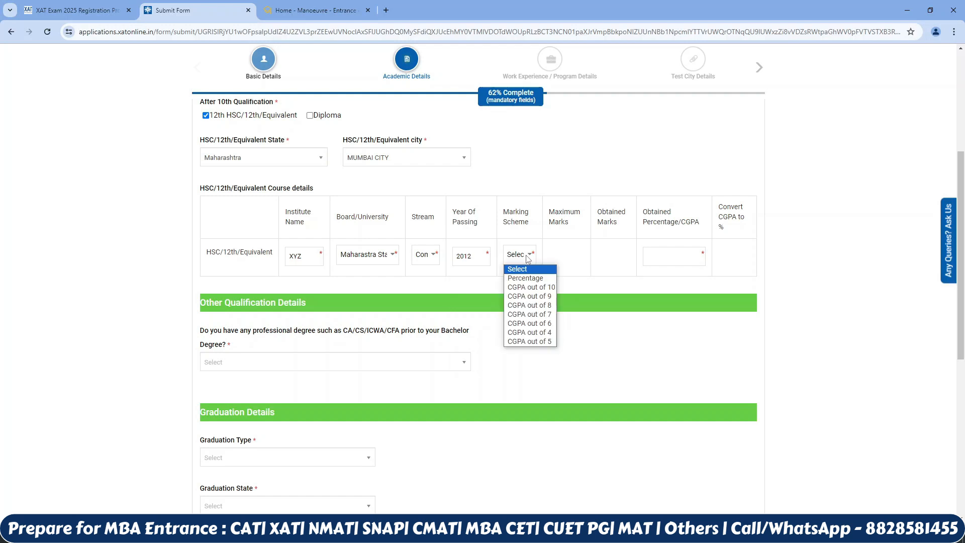
{"action": "left_click", "coordinate": [531, 280]}
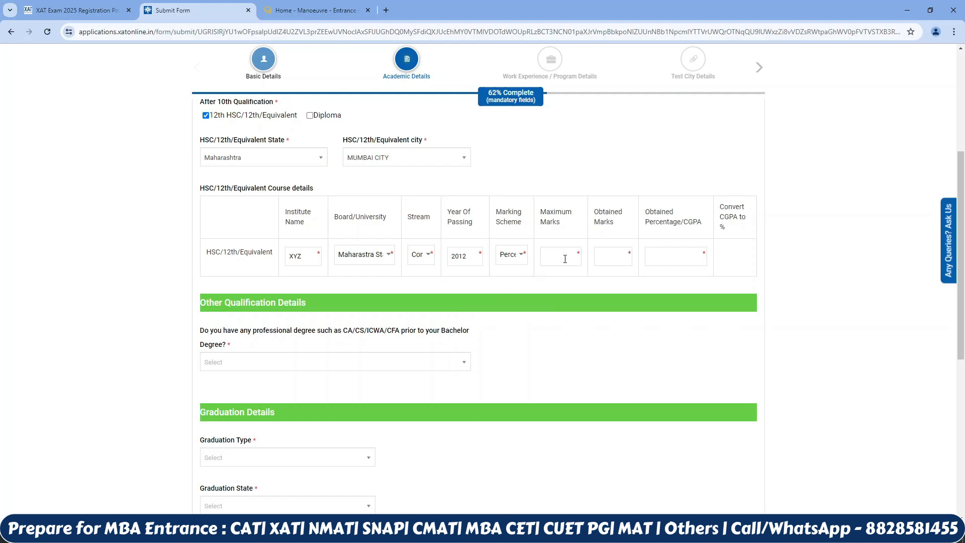
{"action": "type", "text": "400"}
{"action": "type", "text": "600"}
{"action": "left_click", "coordinate": [751, 286]}
Answer No for a prior professional degree and set the graduation type to Single and the stream to Management.
{"action": "left_click", "coordinate": [243, 371]}
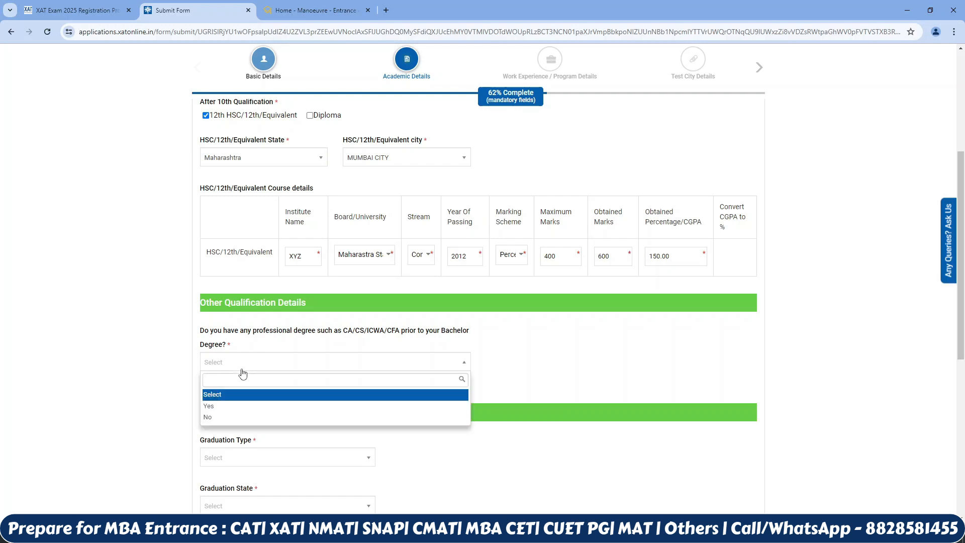
{"action": "left_click", "coordinate": [235, 418]}
{"action": "left_click_drag", "start_coordinate": [961, 302], "coordinate": [963, 375]}
{"action": "left_click", "coordinate": [338, 284]}
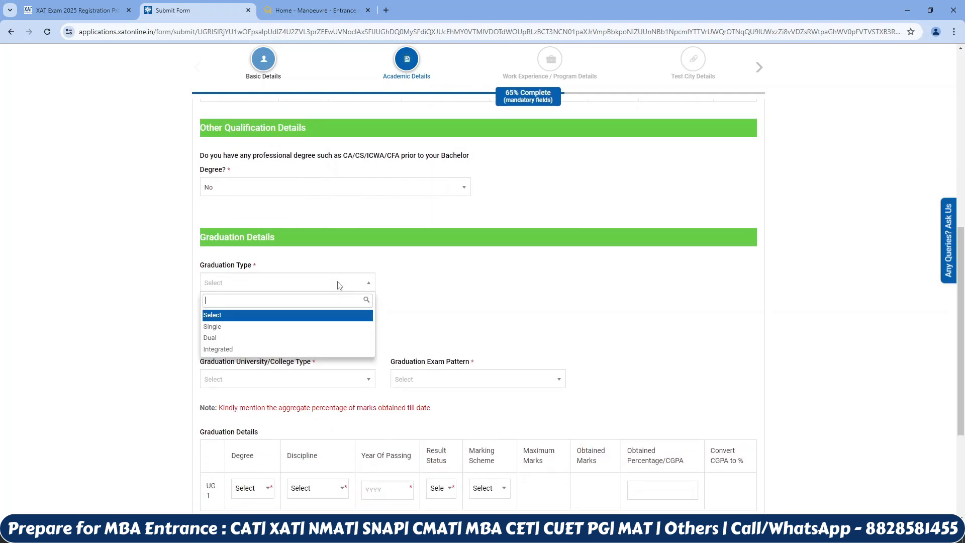
{"action": "left_click", "coordinate": [293, 326]}
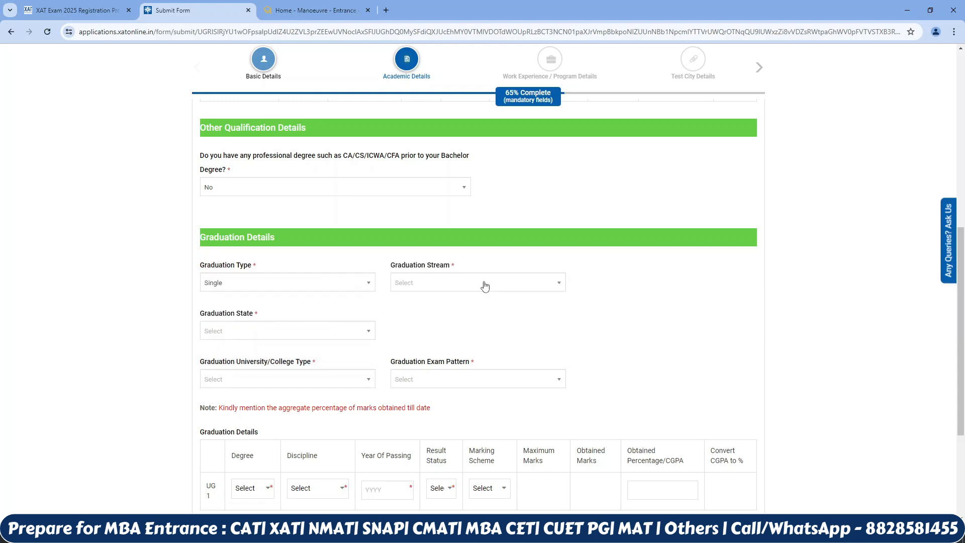
{"action": "left_click", "coordinate": [484, 286]}
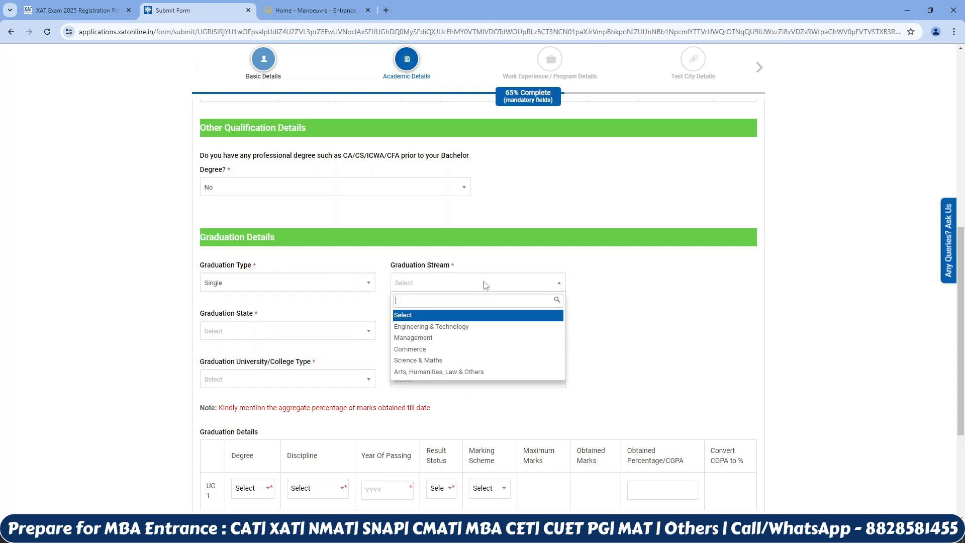
{"action": "left_click", "coordinate": [471, 338]}
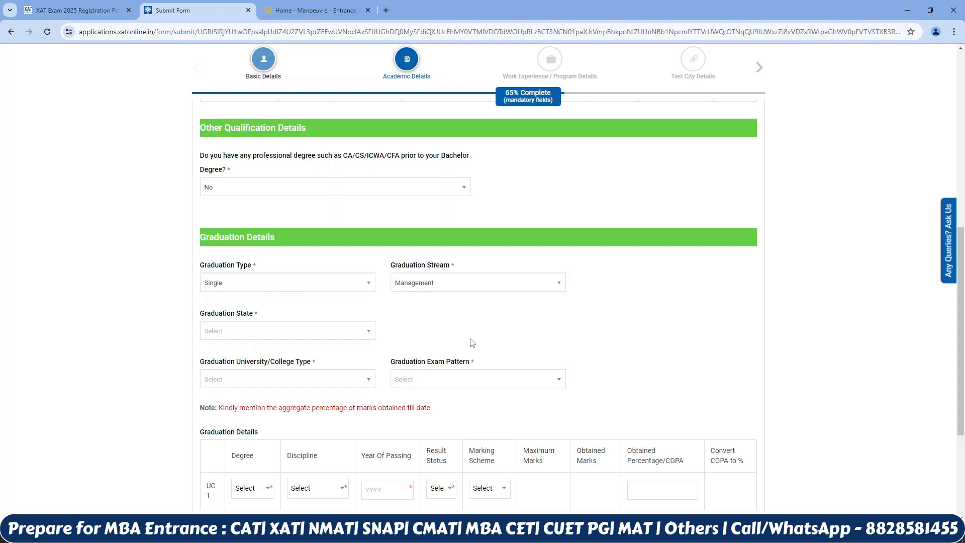
Set the graduation state to Maharashtra, the university to Dr. Babasaheb Ambedkar Technological University and the college to J.D. College of Engineering and Management.
{"action": "left_click", "coordinate": [341, 332]}
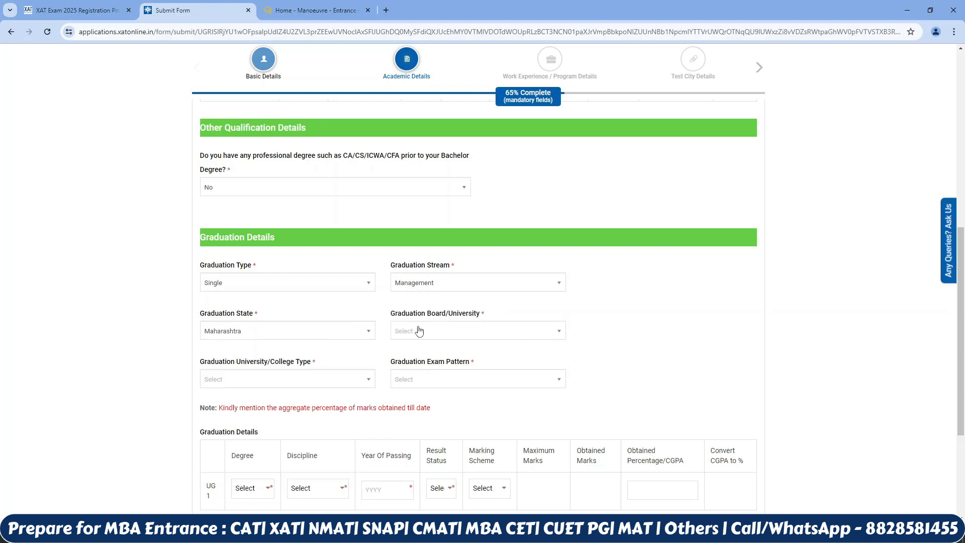
{"action": "left_click", "coordinate": [419, 331]}
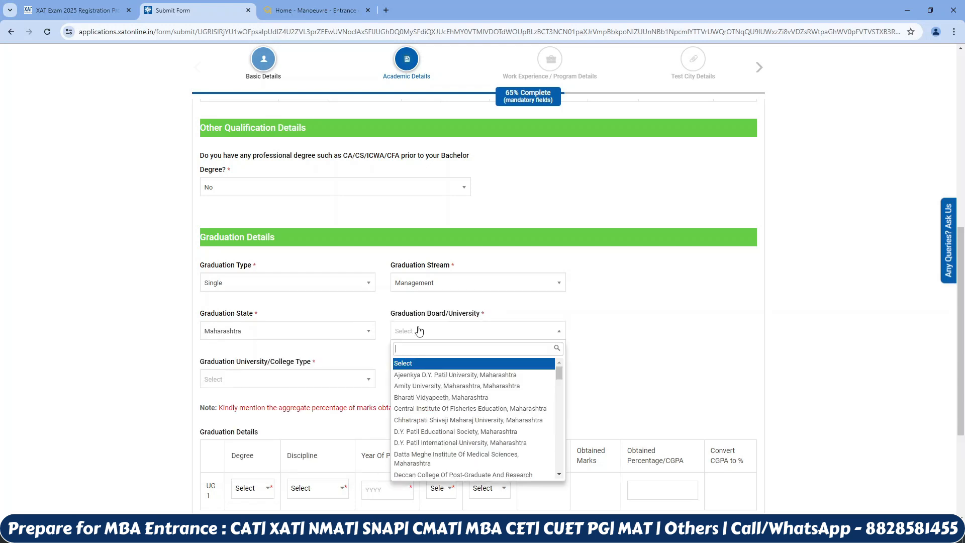
{"action": "left_click", "coordinate": [453, 441]}
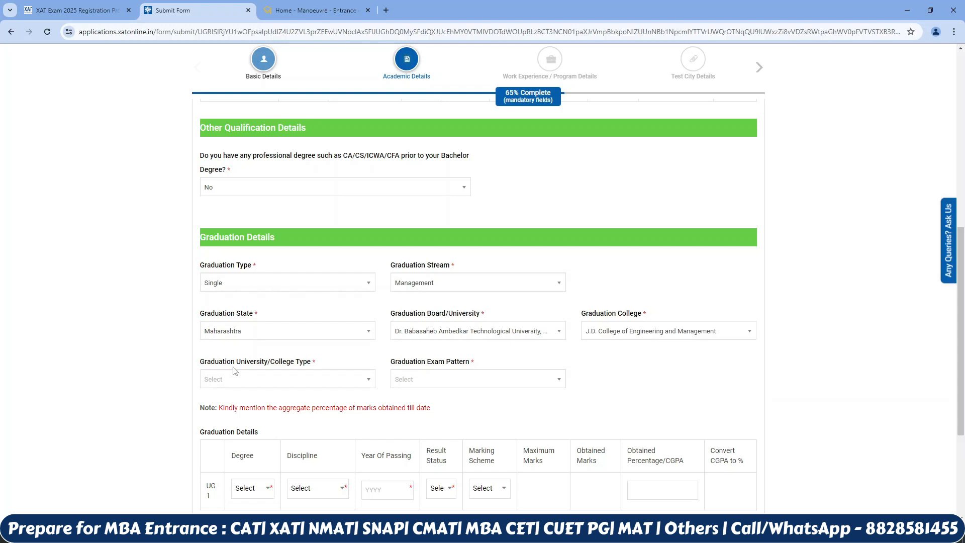
Set the graduation university/college type to Other, specified as Private, and the exam pattern to Semester Wise.
{"action": "left_click", "coordinate": [254, 388]}
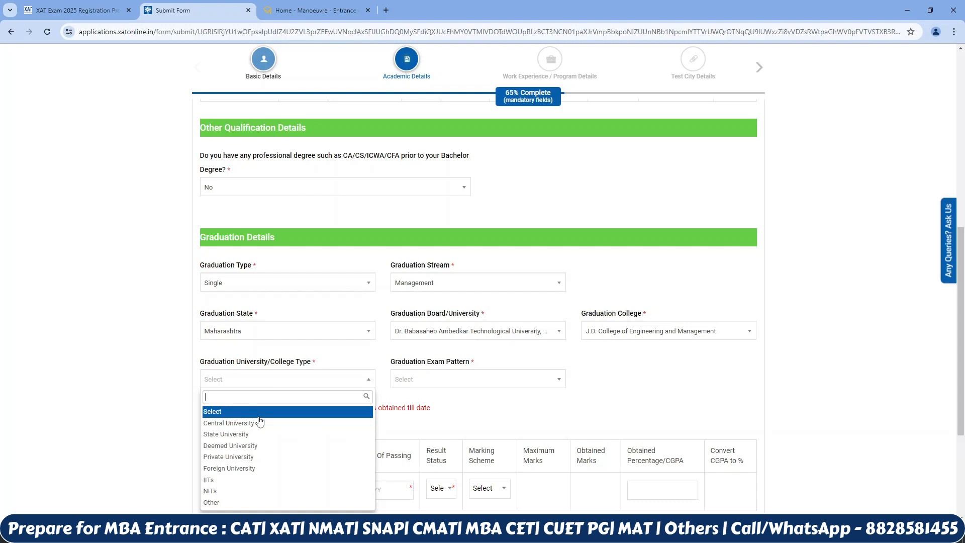
{"action": "left_click", "coordinate": [256, 504]}
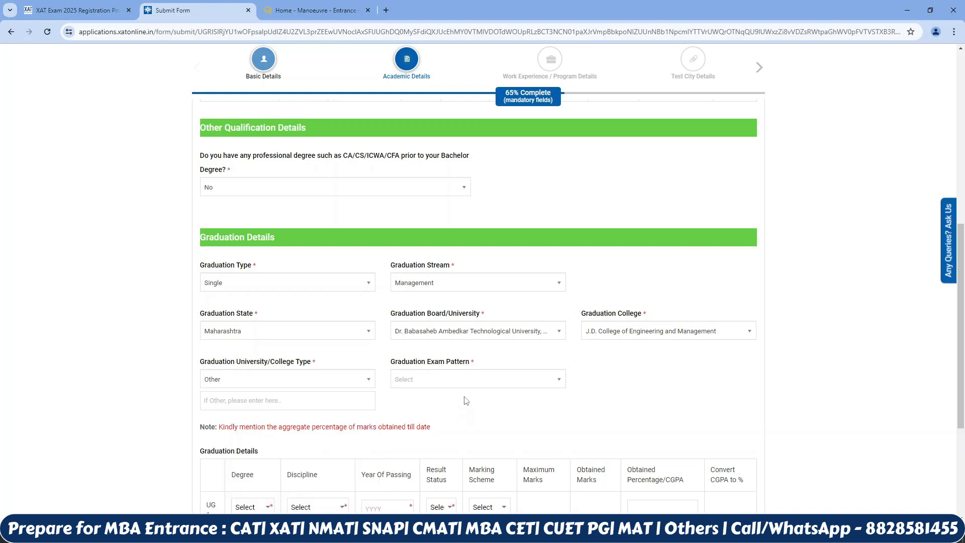
{"action": "left_click", "coordinate": [465, 379]}
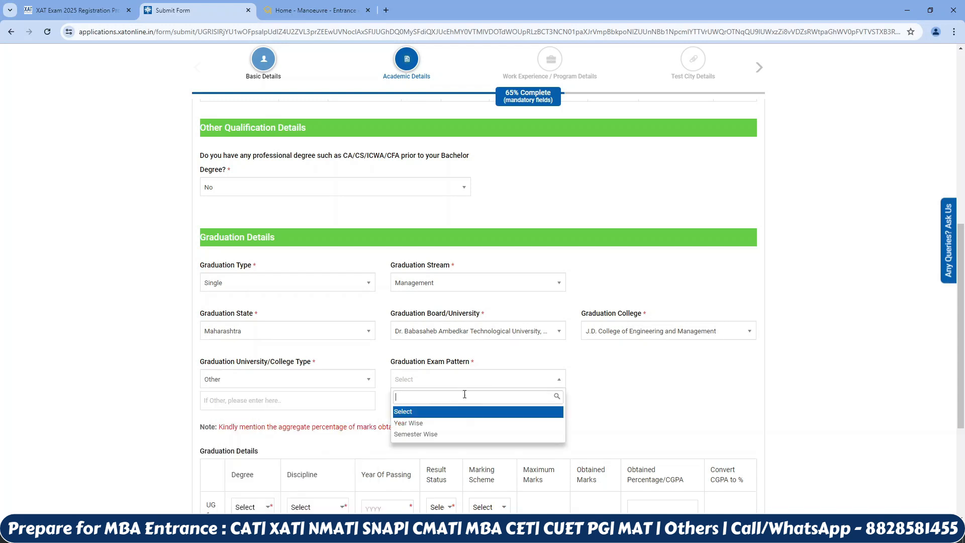
{"action": "left_click", "coordinate": [471, 436]}
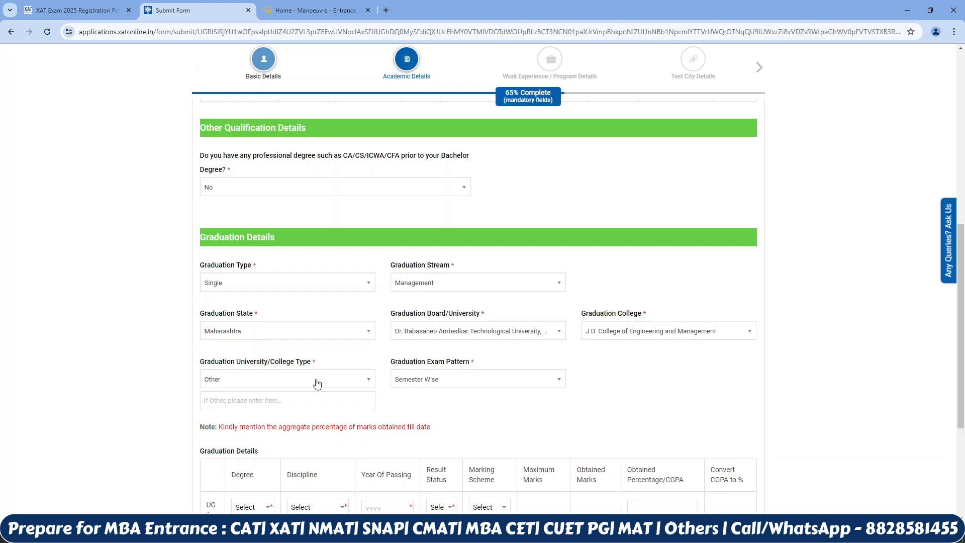
{"action": "left_click", "coordinate": [319, 405]}
{"action": "type", "text": "Private"}
Set the UG 1 degree to B.Com and its discipline to Banking in the Graduation Details.
{"action": "scroll", "coordinate": [319, 406], "scroll_direction": "down", "scroll_amount": 4}
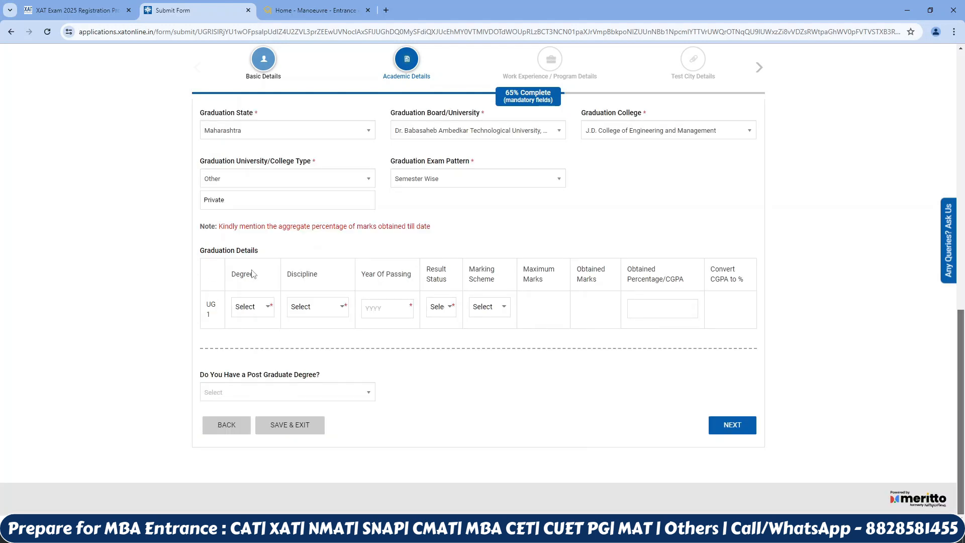
{"action": "left_click", "coordinate": [246, 310]}
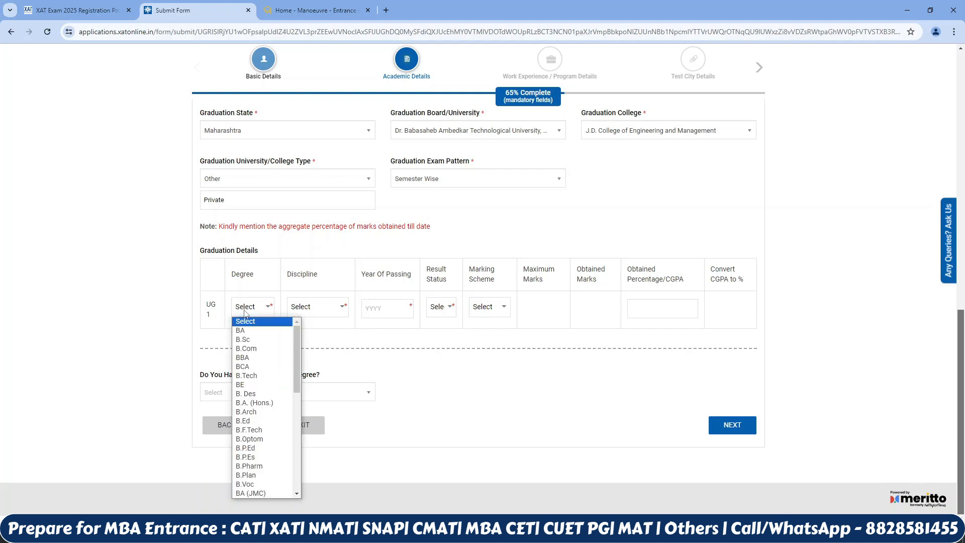
{"action": "left_click", "coordinate": [246, 349]}
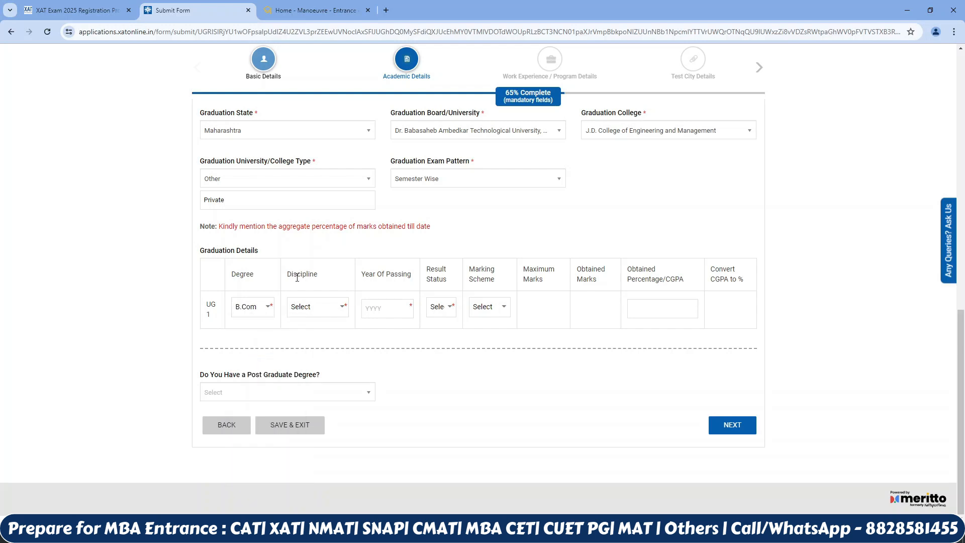
{"action": "left_click", "coordinate": [310, 312]}
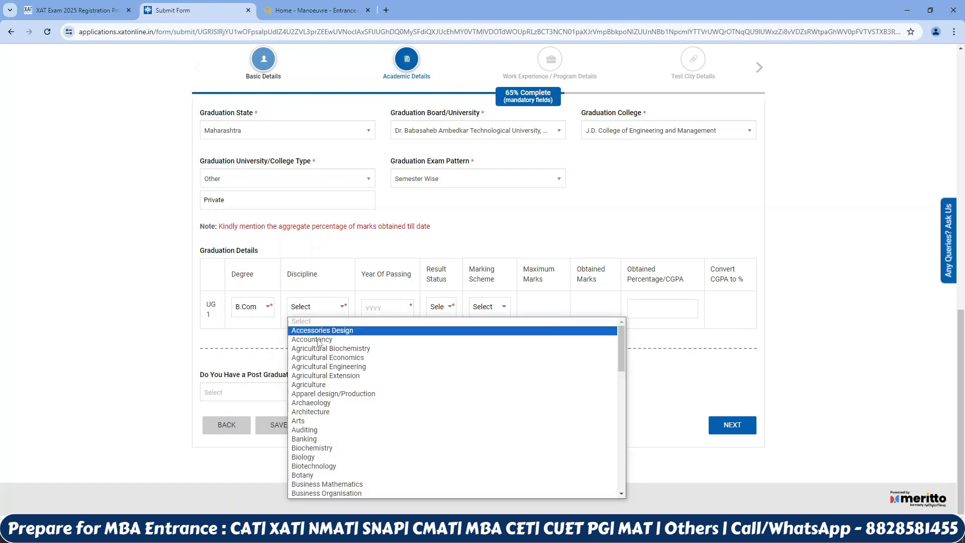
{"action": "left_click", "coordinate": [329, 439]}
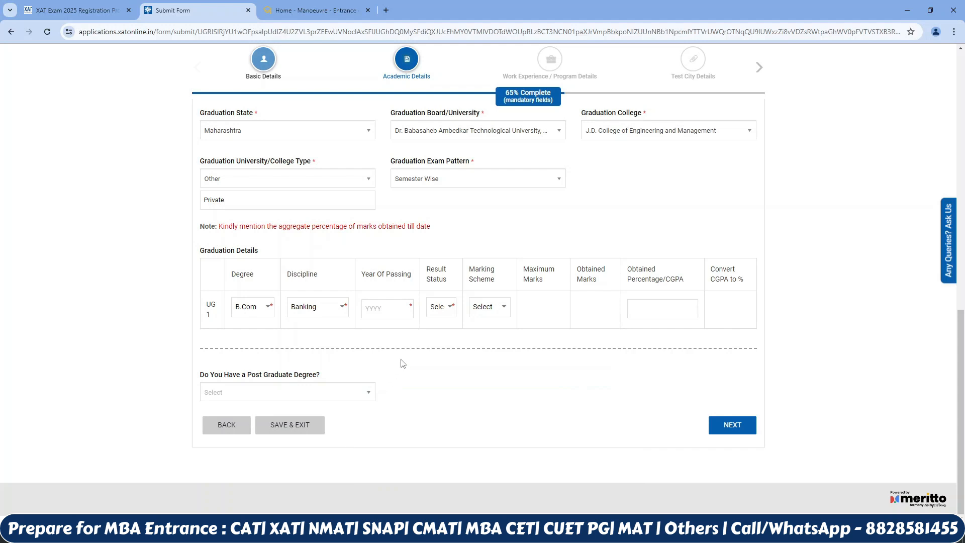
Set the UG 1 year of passing to 2015, the result status to Declared and the marking scheme to Percentage.
{"action": "left_click", "coordinate": [386, 308]}
{"action": "type", "text": "2015"}
{"action": "left_click", "coordinate": [438, 314]}
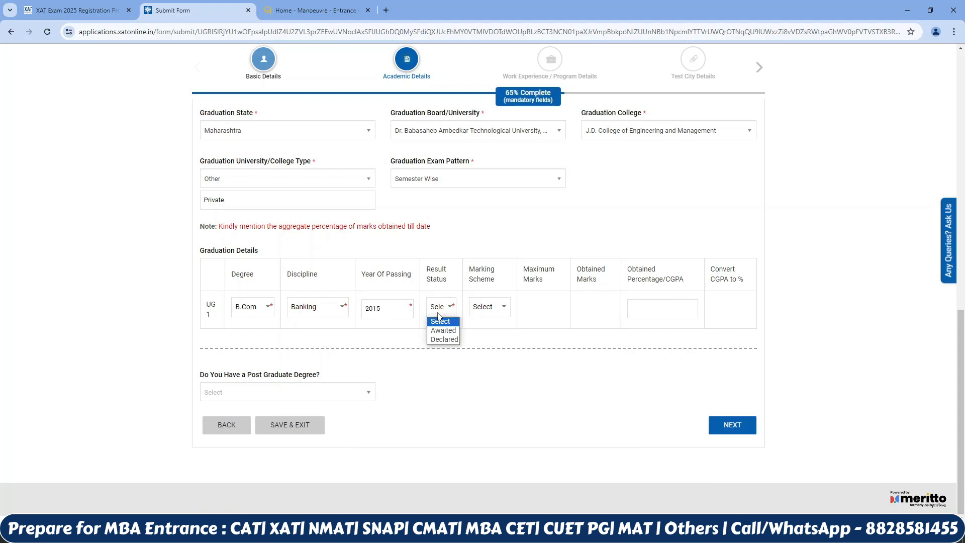
{"action": "left_click", "coordinate": [444, 343]}
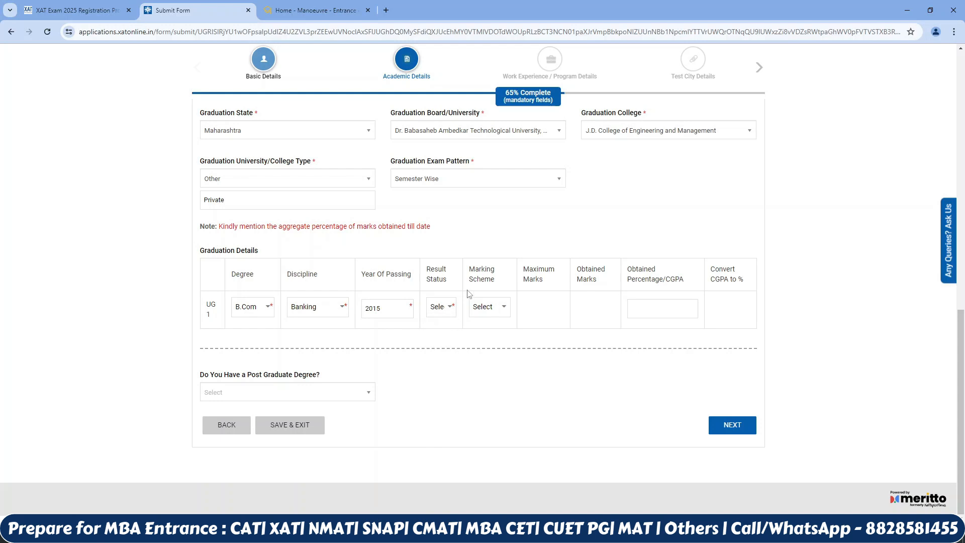
{"action": "left_click", "coordinate": [498, 310]}
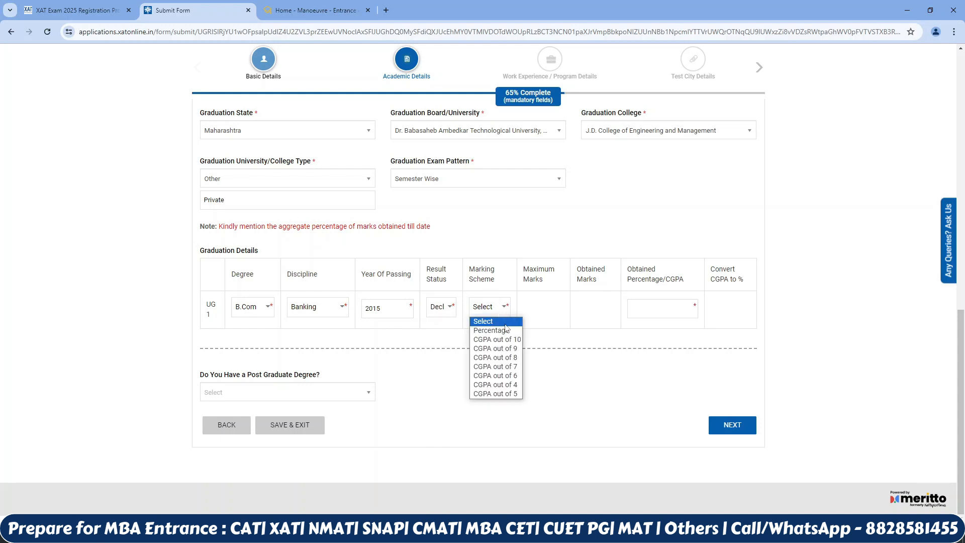
{"action": "left_click", "coordinate": [507, 331]}
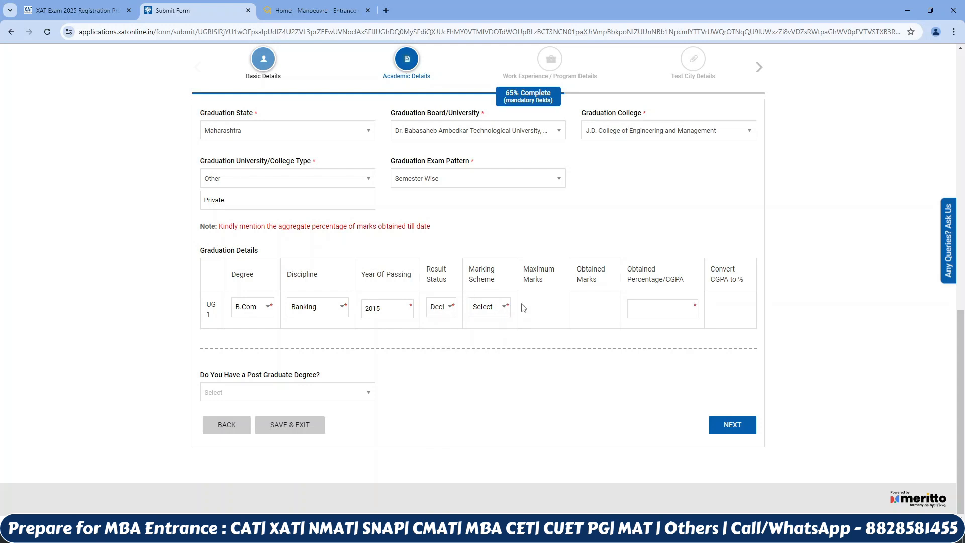
Enter 600 as the maximum marks and 400 as the obtained marks for UG 1.
{"action": "left_click", "coordinate": [531, 309]}
{"action": "type", "text": "600"}
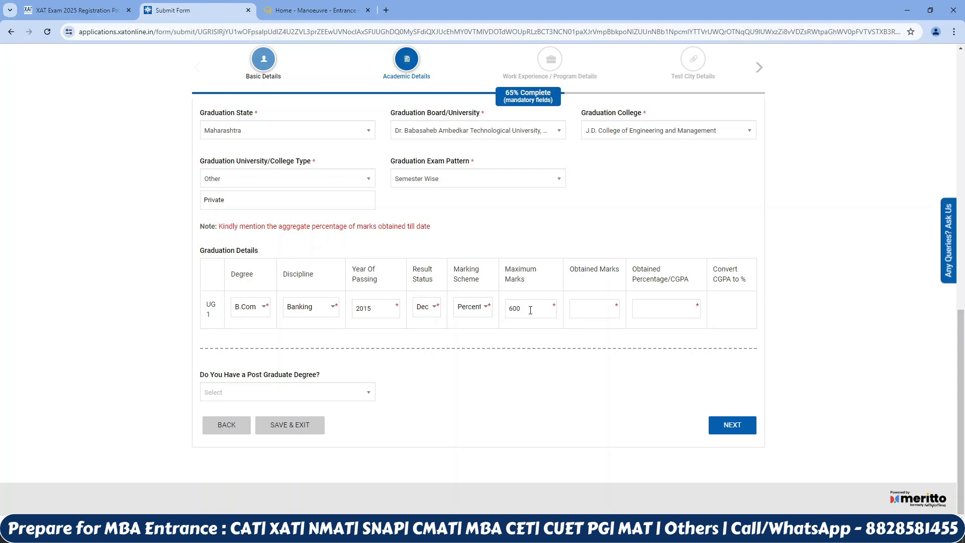
{"action": "left_click", "coordinate": [582, 315]}
{"action": "type", "text": "400"}
Answer No for having a post graduate degree and continue to the Work Experience / Program Details section.
{"action": "left_click", "coordinate": [280, 393]}
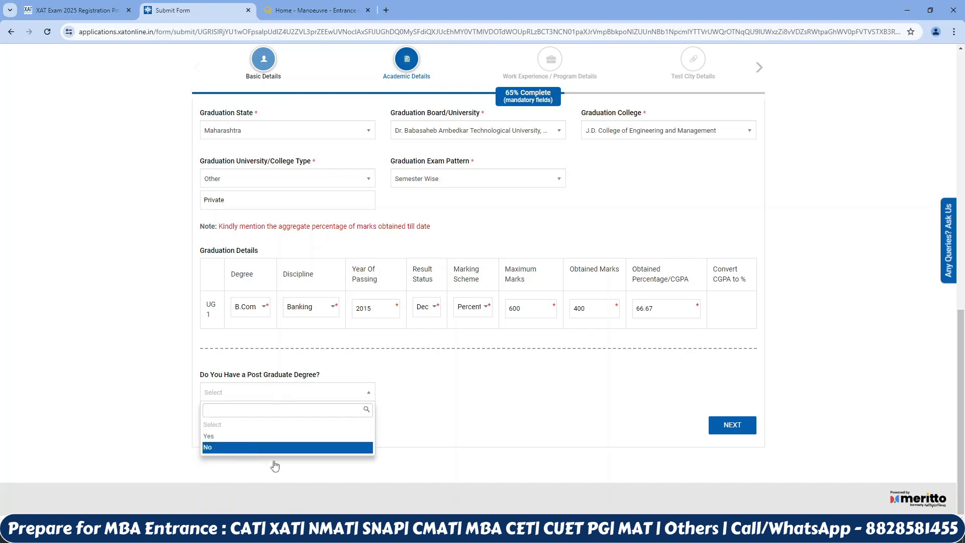
{"action": "left_click", "coordinate": [246, 451]}
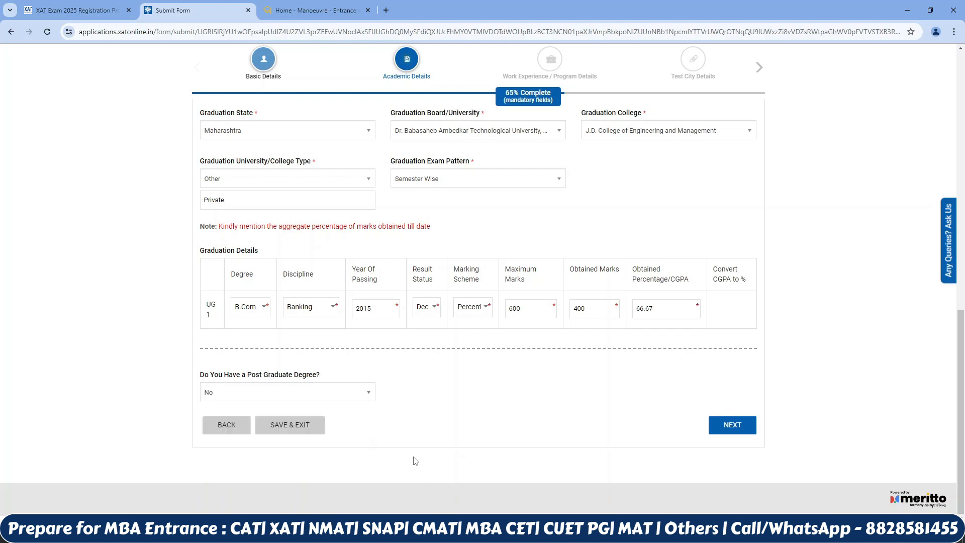
{"action": "left_click", "coordinate": [724, 431]}
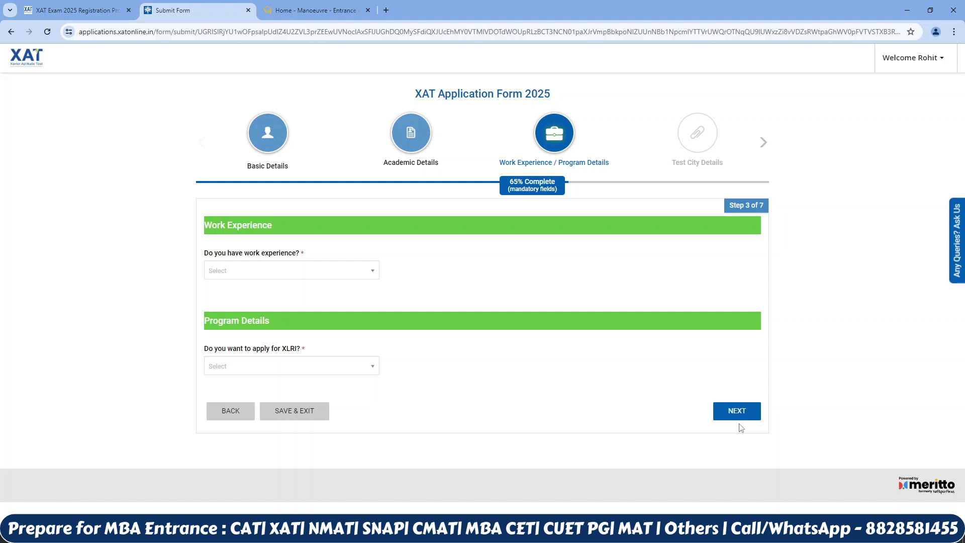
Answer No for work experience and Yes for applying to XLRI.
{"action": "left_click", "coordinate": [343, 278]}
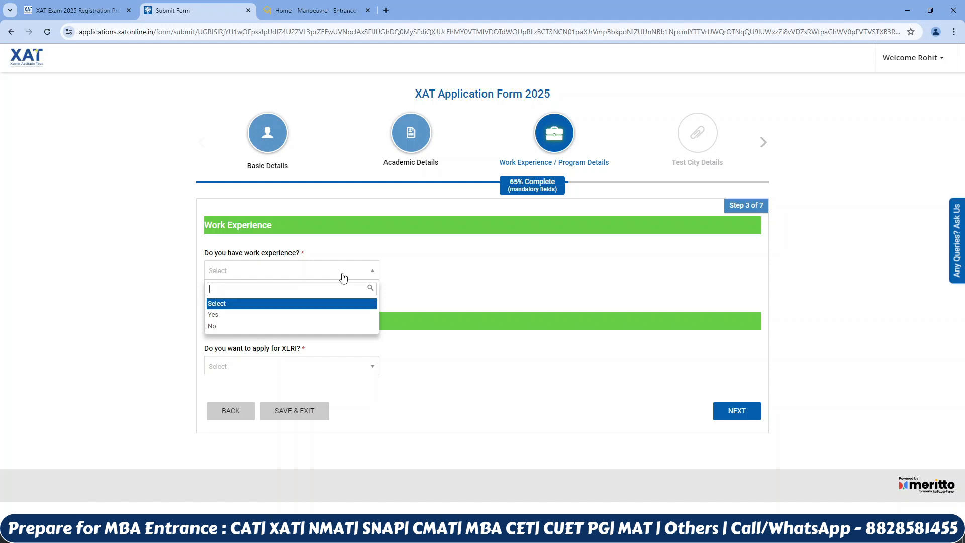
{"action": "left_click", "coordinate": [317, 326]}
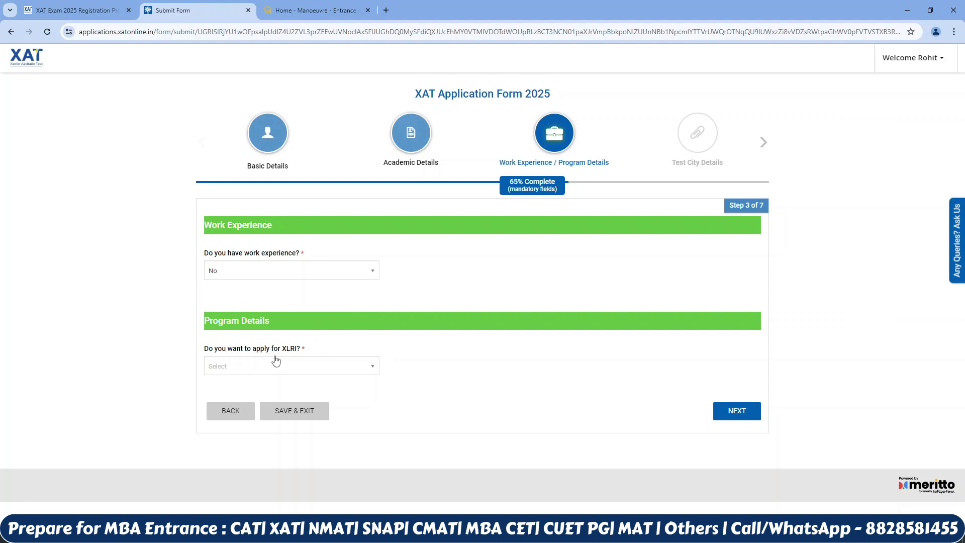
{"action": "left_click", "coordinate": [294, 368]}
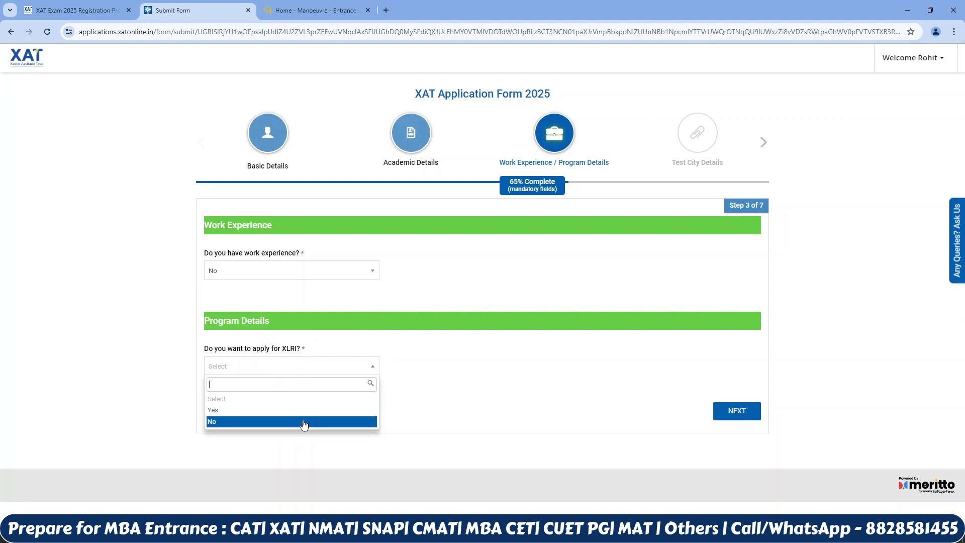
{"action": "left_click", "coordinate": [301, 412]}
Choose the Post Graduate Diploma in Business Management (PGDBM) programme and continue to Test City Details.
{"action": "left_click_drag", "start_coordinate": [961, 289], "coordinate": [938, 354]}
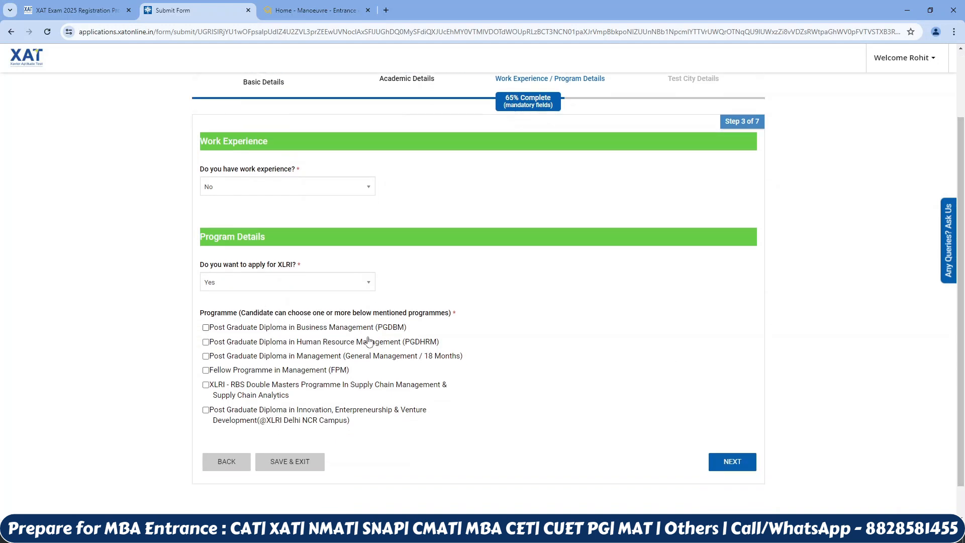
{"action": "left_click", "coordinate": [206, 327]}
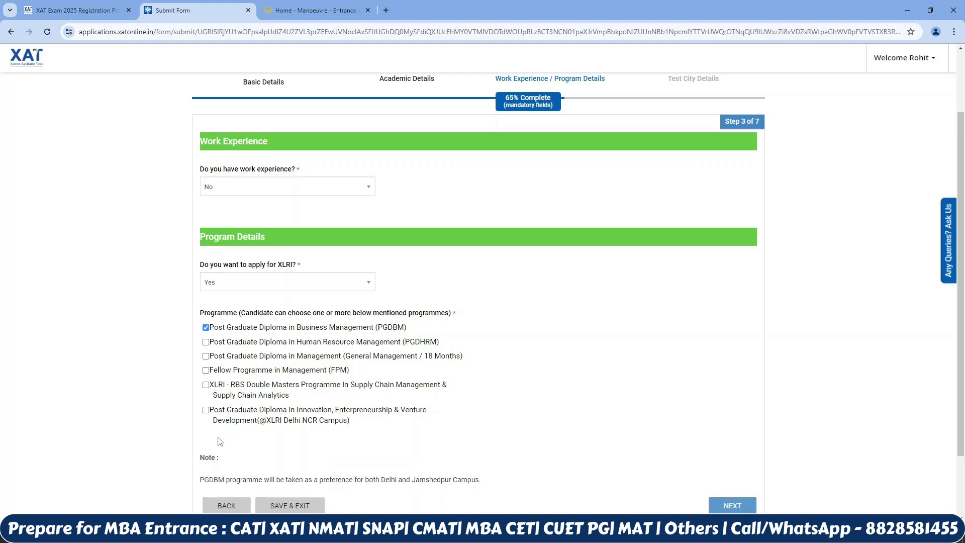
{"action": "left_click", "coordinate": [731, 505]}
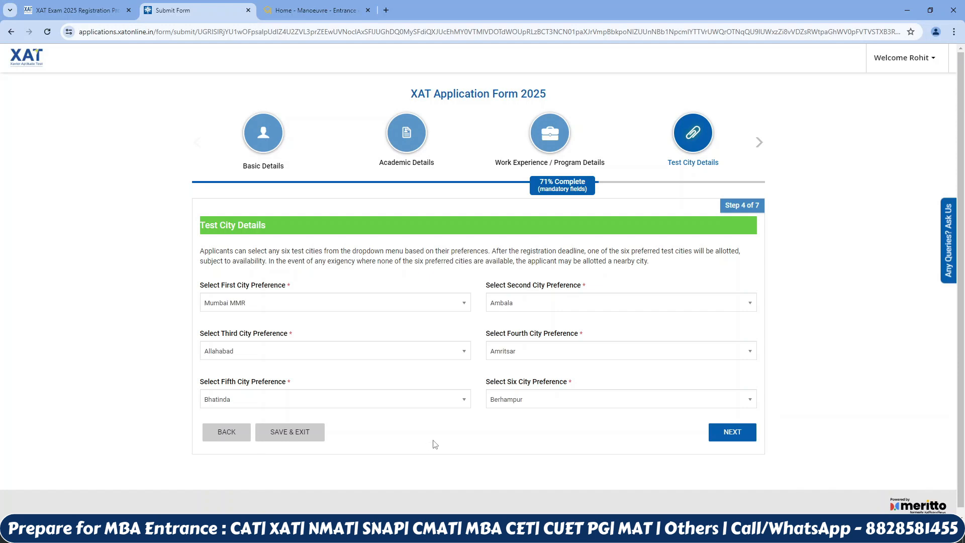
Continue from Test City Details to Upload Documents and set the proof of identity to Aadhar Card.
{"action": "left_click", "coordinate": [743, 434]}
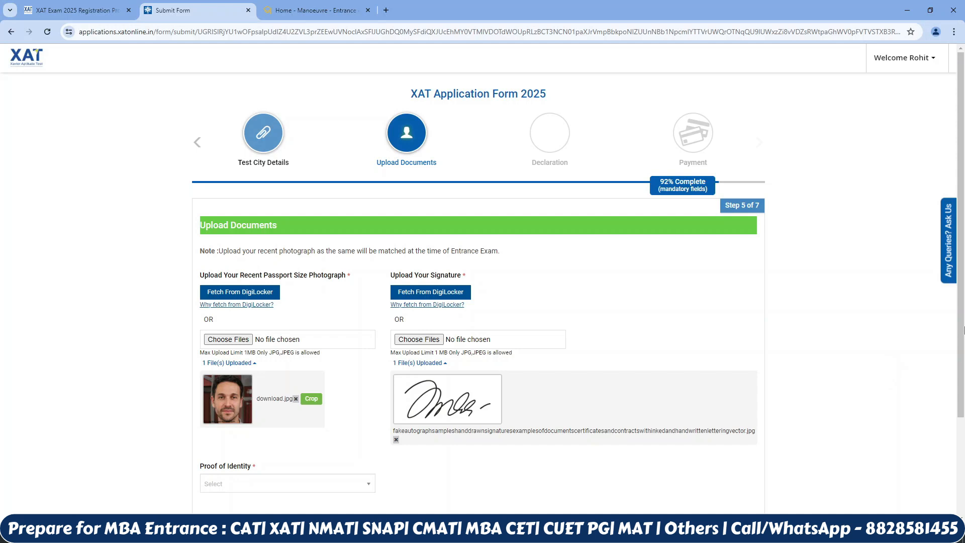
{"action": "scroll", "coordinate": [893, 375], "scroll_direction": "down", "scroll_amount": 3}
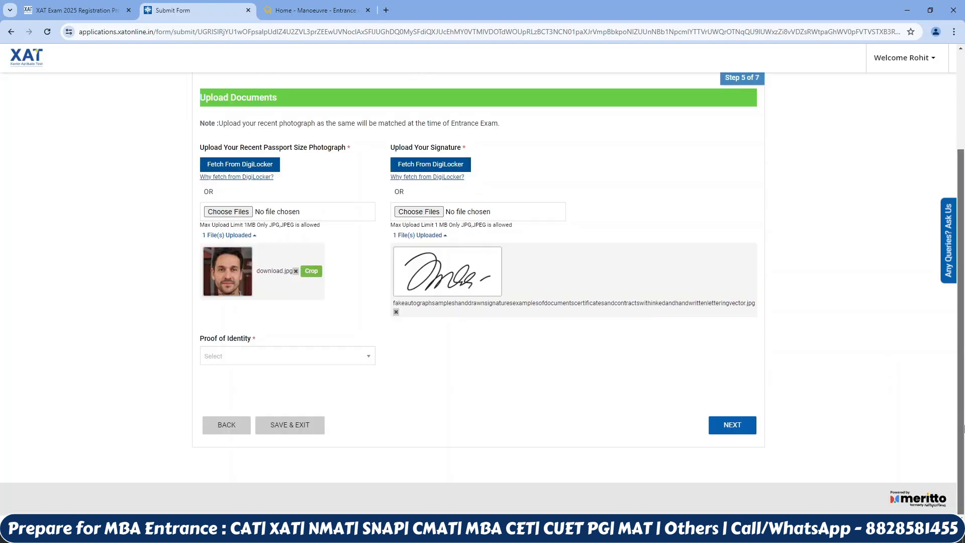
{"action": "left_click", "coordinate": [341, 358]}
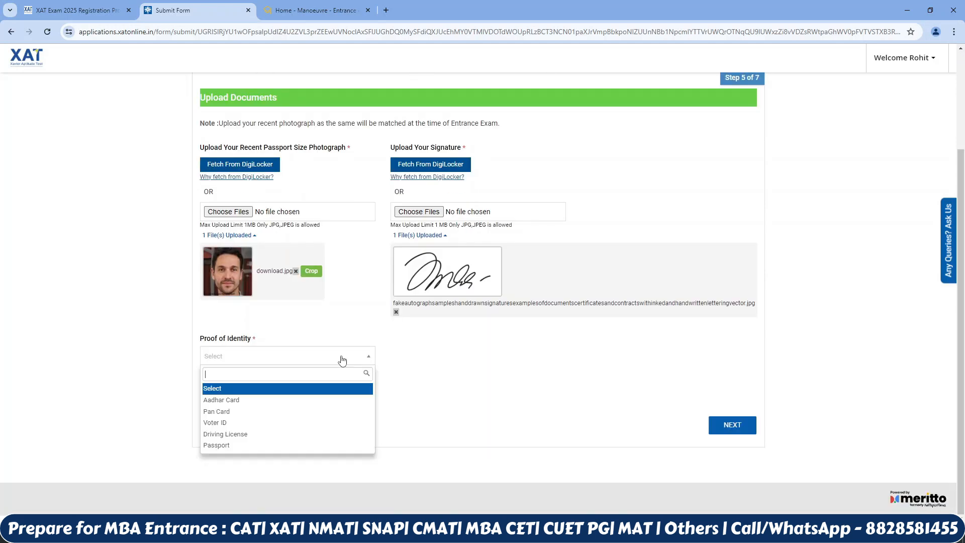
{"action": "left_click", "coordinate": [316, 404]}
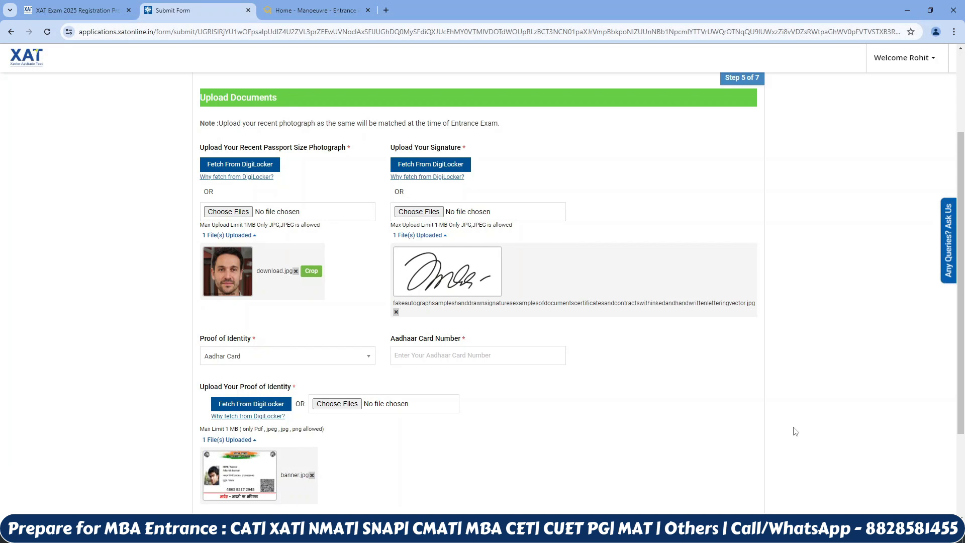
Proceed from Upload Documents through the Declaration to the payment review and start the application fee payment.
{"action": "scroll", "coordinate": [795, 431], "scroll_direction": "down", "scroll_amount": 3}
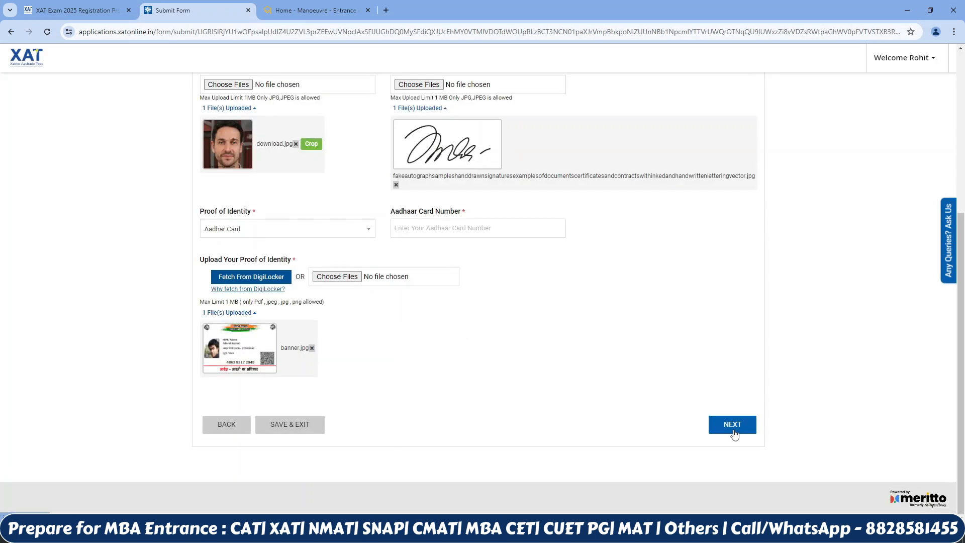
{"action": "left_click", "coordinate": [733, 426]}
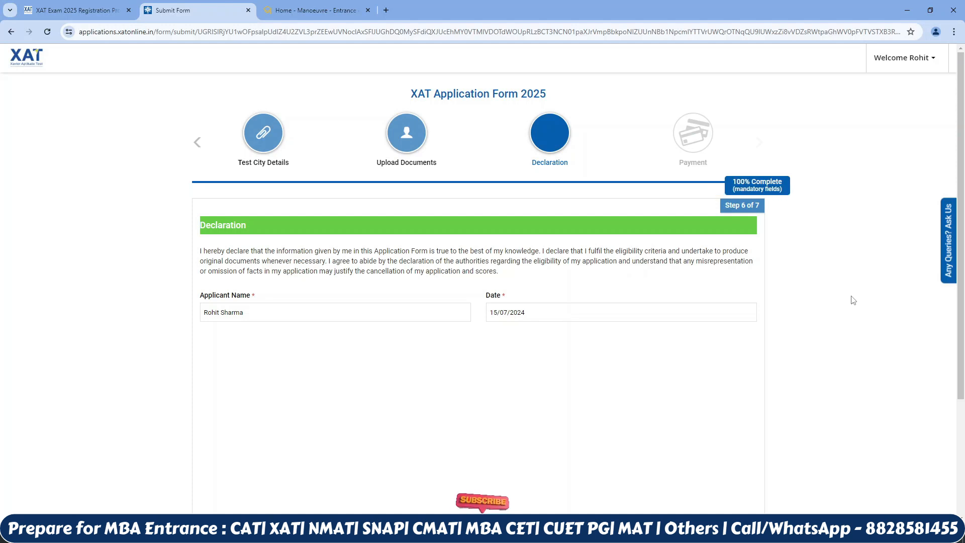
{"action": "left_click_drag", "start_coordinate": [964, 310], "coordinate": [963, 345]}
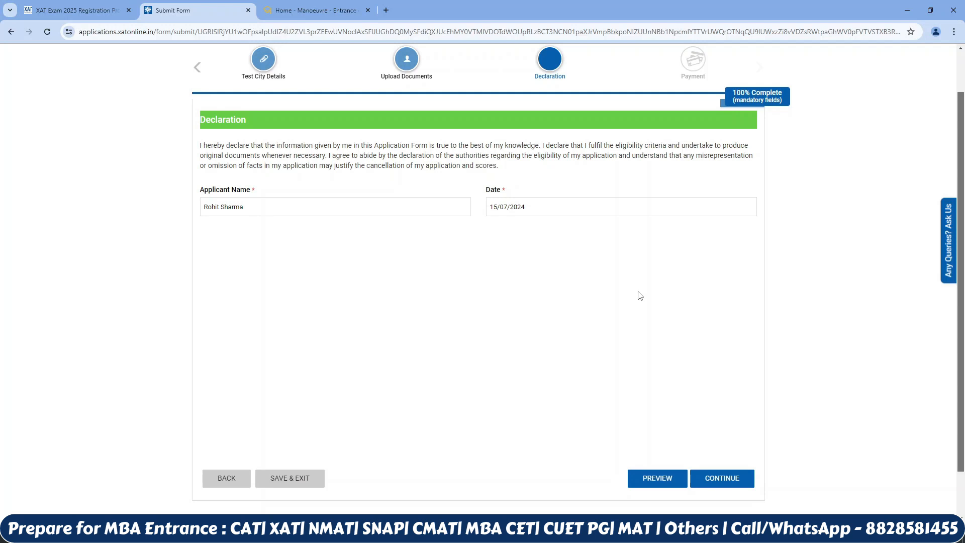
{"action": "left_click", "coordinate": [730, 482]}
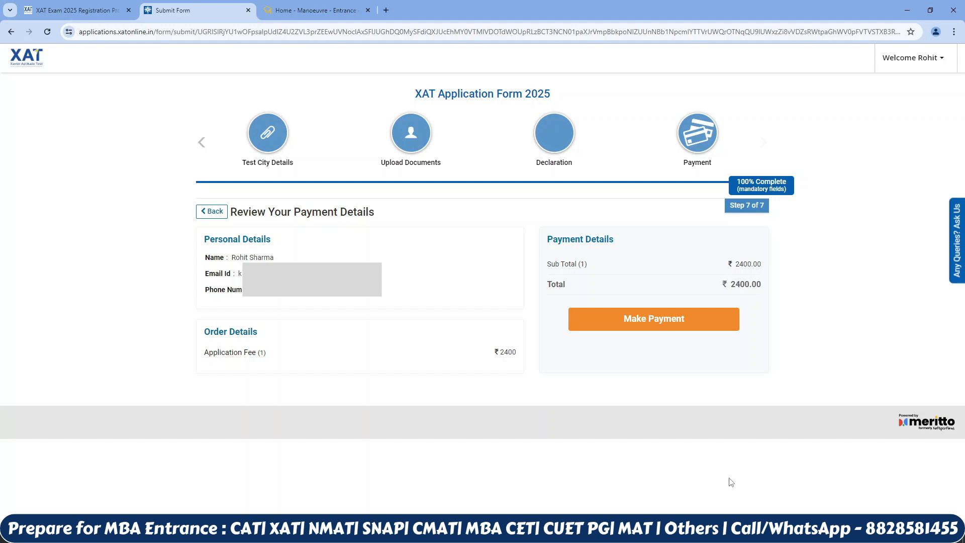
{"action": "left_click", "coordinate": [684, 327]}
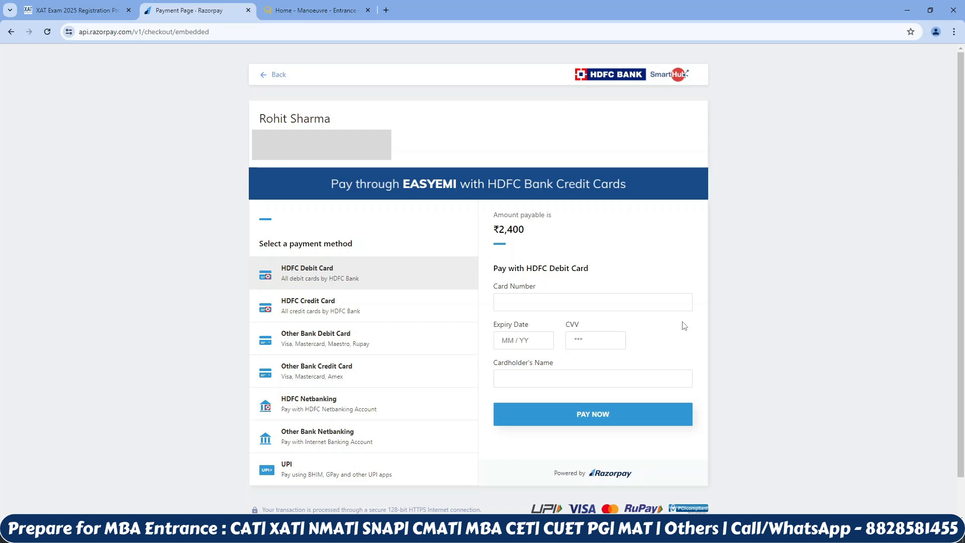
Switch to the Manoeuvre website and open its MBA Entrance course page for buying online.
{"action": "key", "text": "ctrl+Tab"}
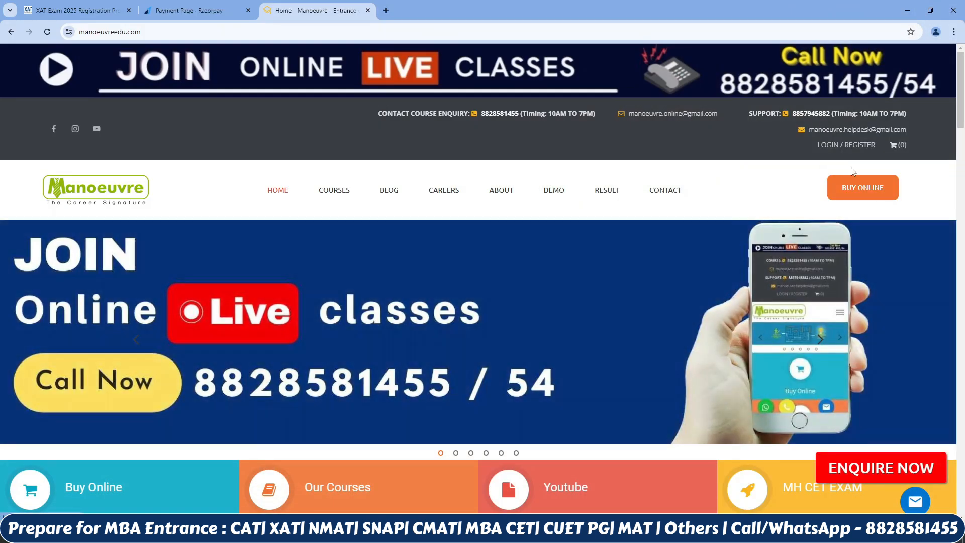
{"action": "left_click", "coordinate": [861, 191]}
{"action": "left_click", "coordinate": [863, 229]}
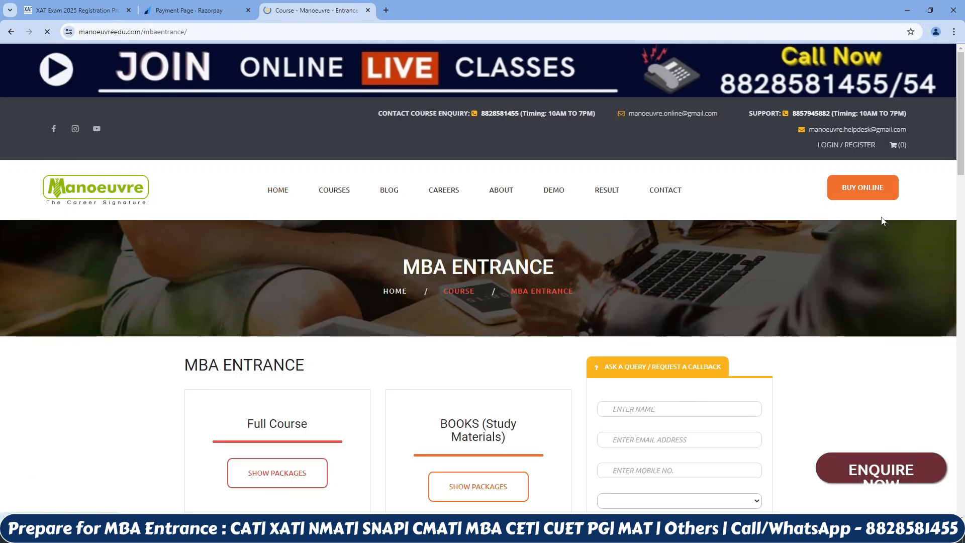
{"action": "left_click_drag", "start_coordinate": [963, 115], "coordinate": [964, 181]}
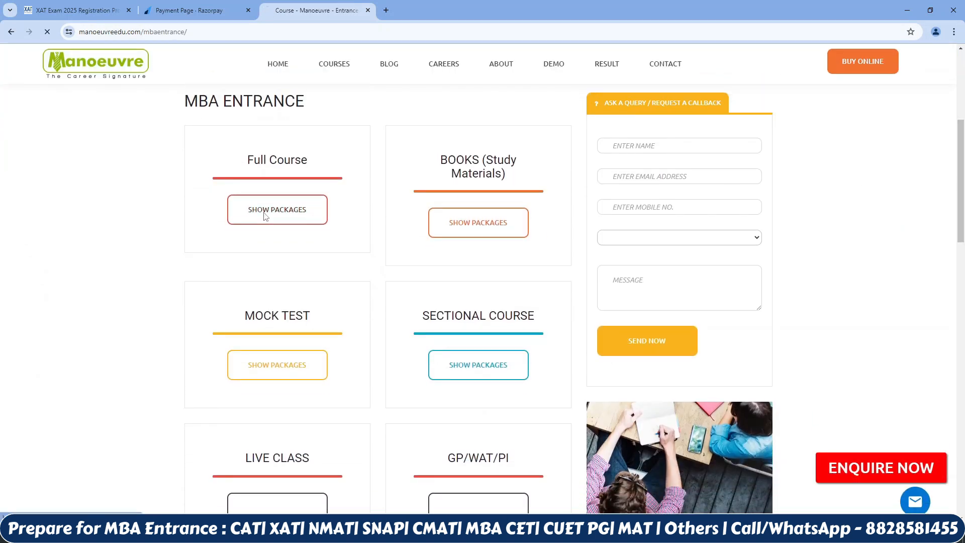
Open the Full Course packages and examine the program details of the XAT (XLRI) 2025 Self Study Program.
{"action": "left_click", "coordinate": [279, 210]}
{"action": "left_click_drag", "start_coordinate": [963, 124], "coordinate": [964, 342]}
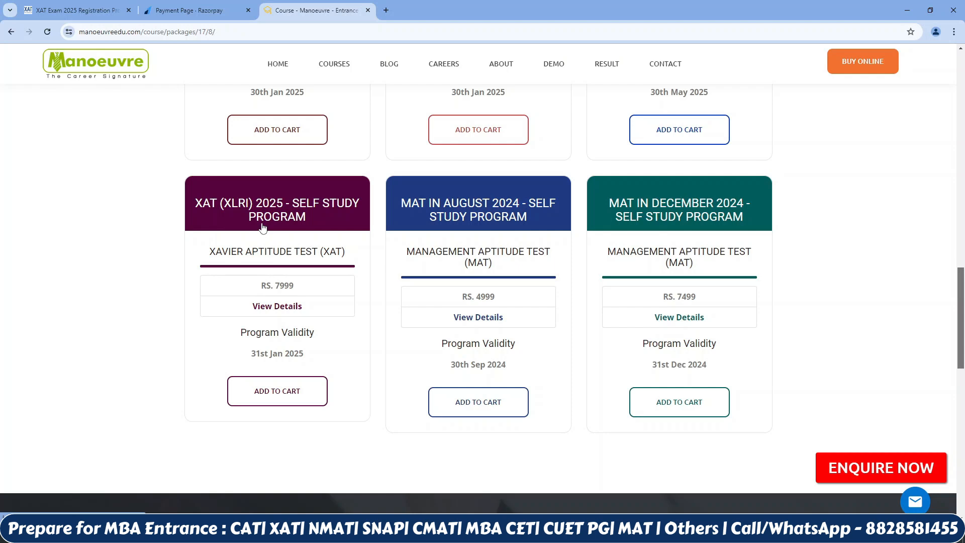
{"action": "left_click", "coordinate": [279, 307]}
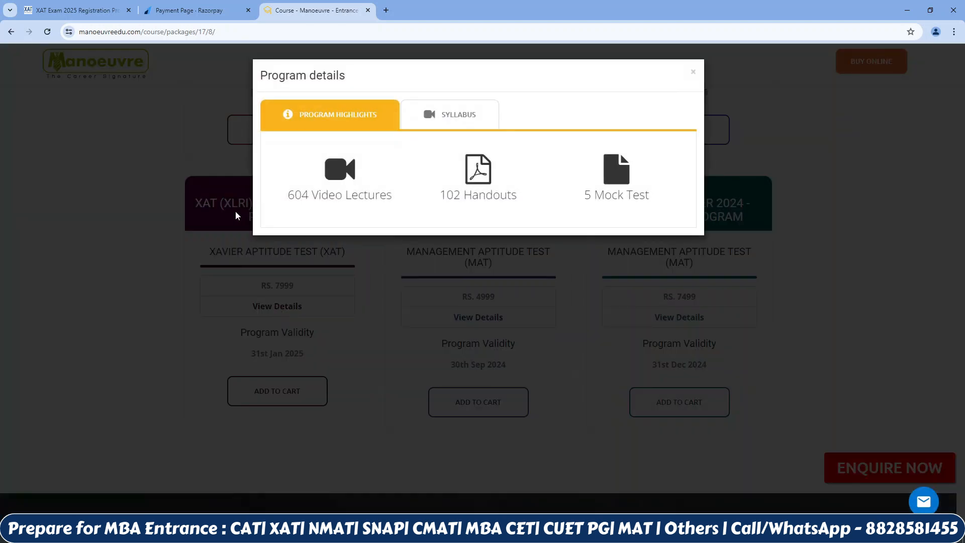
{"action": "left_click_drag", "start_coordinate": [270, 200], "coordinate": [647, 199]}
{"action": "left_click", "coordinate": [572, 247]}
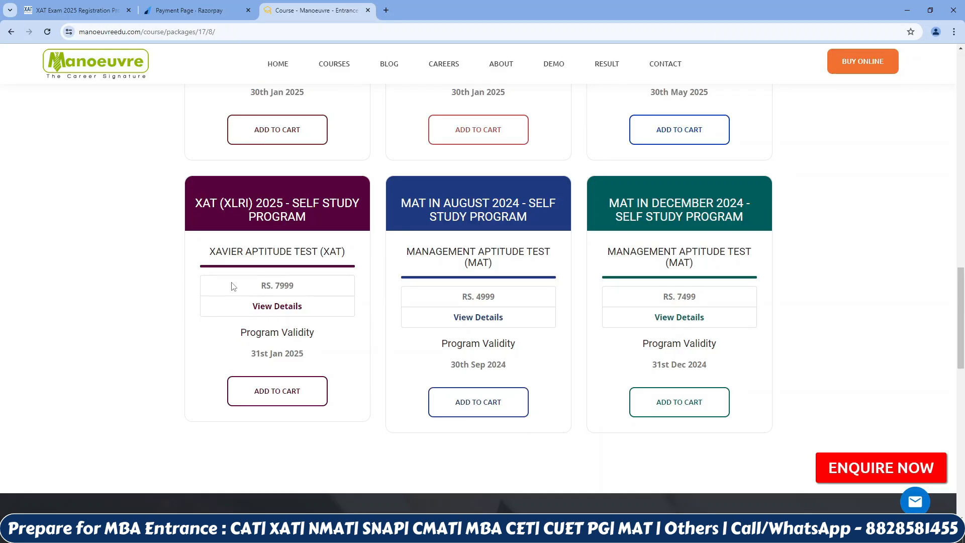
Examine the details of the Non CAT Books package under Books (Study Materials), ending on the MBA Entrance page.
{"action": "left_click", "coordinate": [11, 31]}
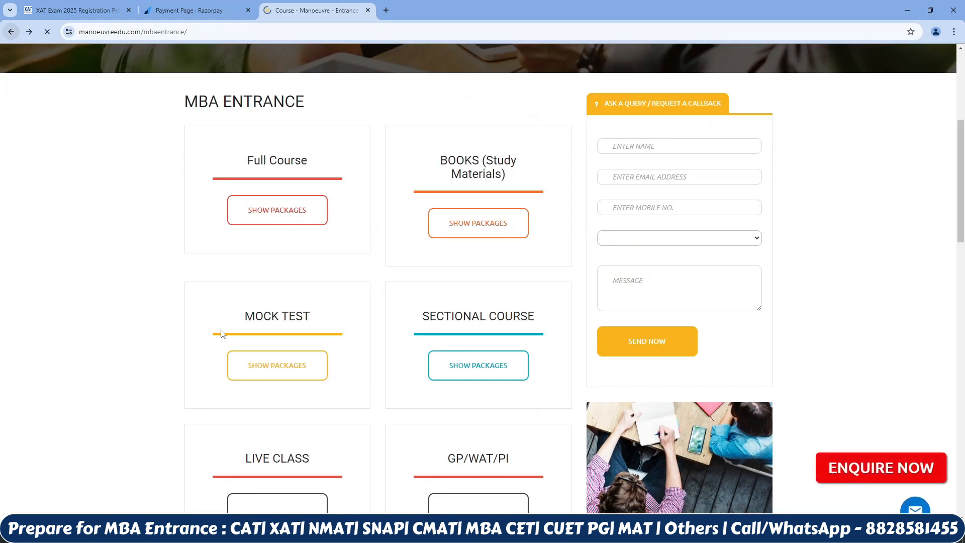
{"action": "left_click", "coordinate": [467, 234]}
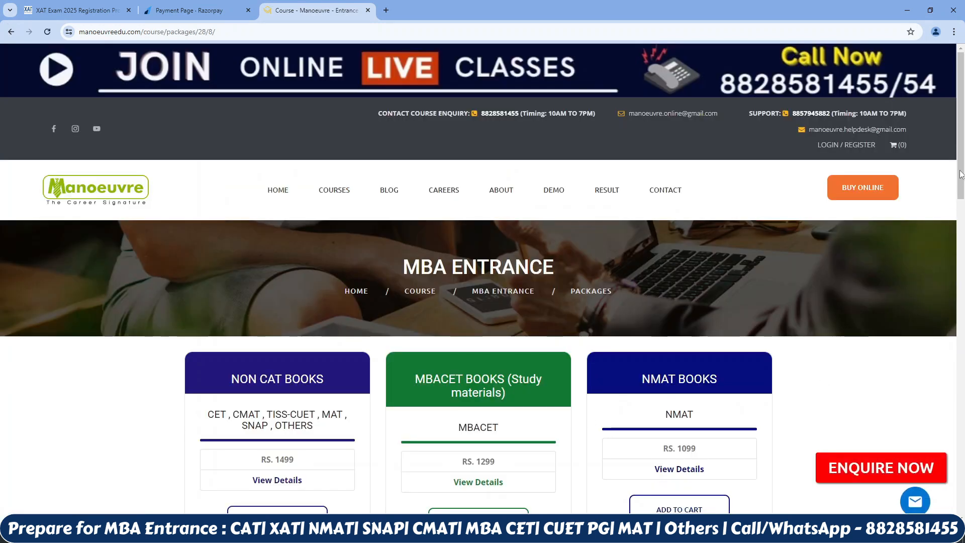
{"action": "scroll", "coordinate": [961, 174], "scroll_direction": "down", "scroll_amount": 4}
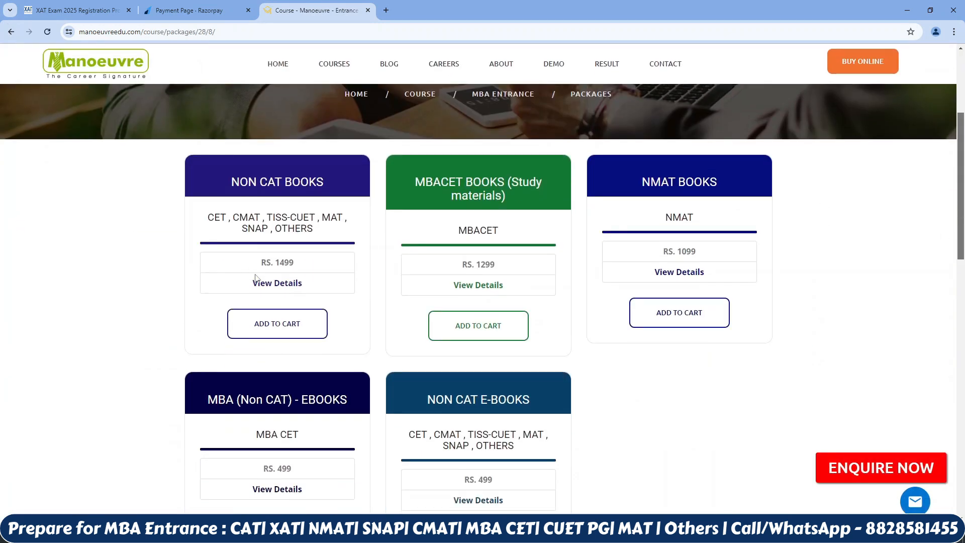
{"action": "left_click", "coordinate": [270, 287]}
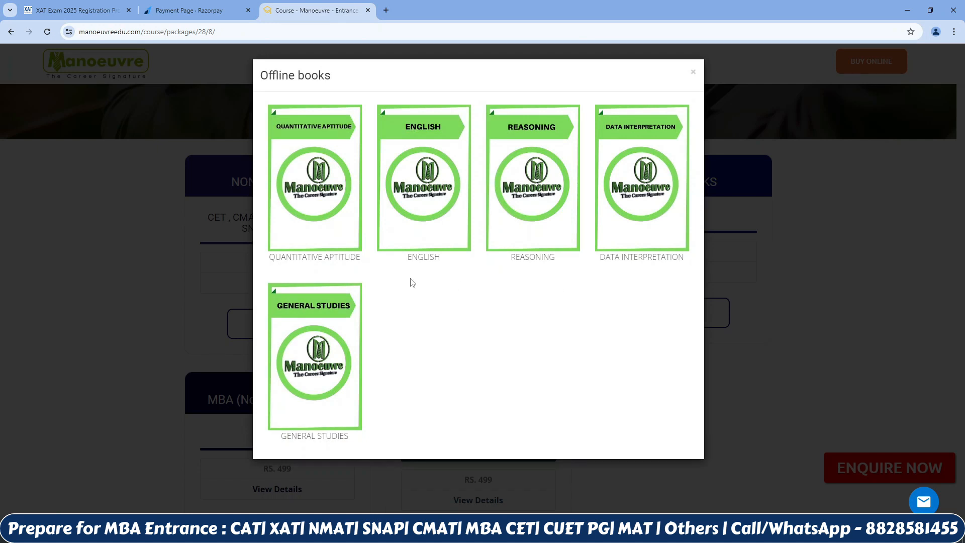
{"action": "left_click", "coordinate": [63, 293]}
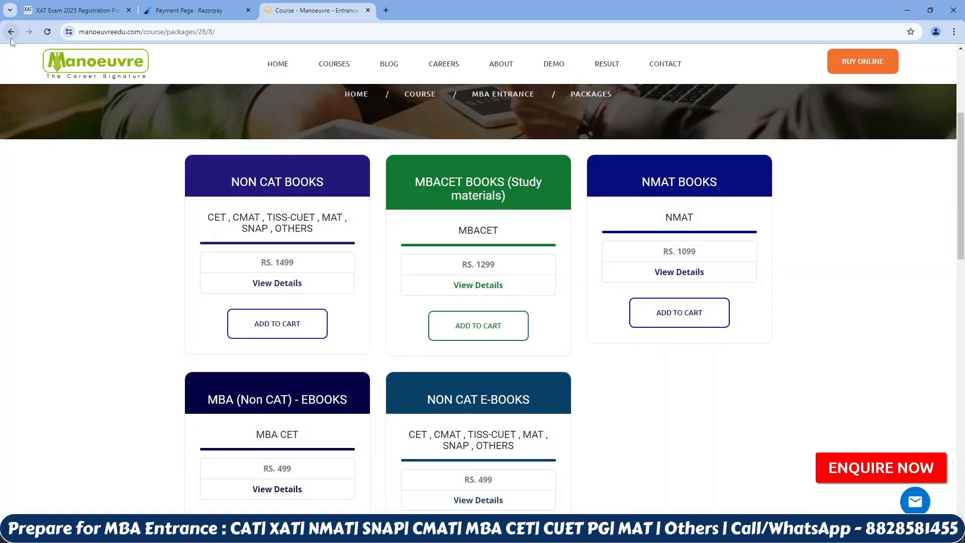
{"action": "left_click", "coordinate": [11, 33]}
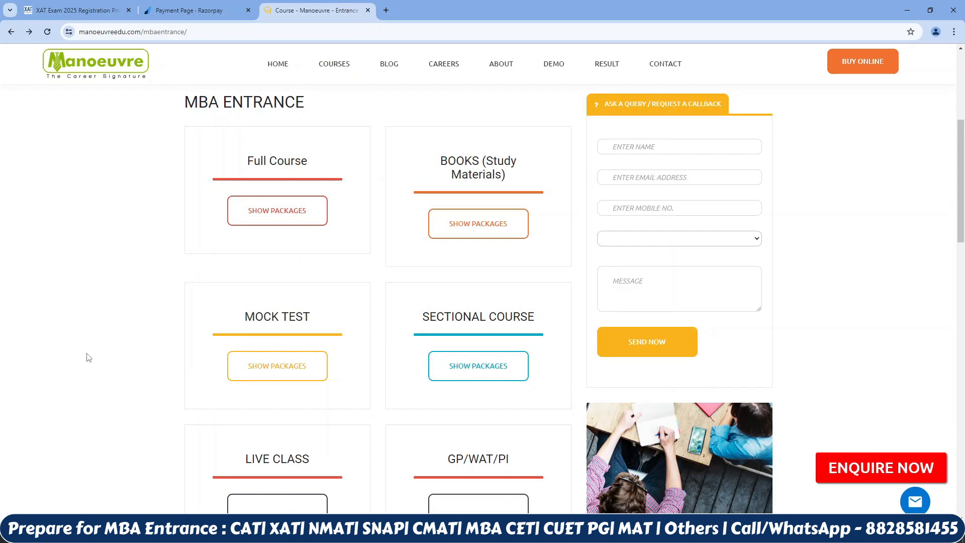
Examine the Sectional Course packages and return to the MBA Entrance page.
{"action": "left_click", "coordinate": [453, 372]}
{"action": "left_click_drag", "start_coordinate": [961, 152], "coordinate": [964, 224]}
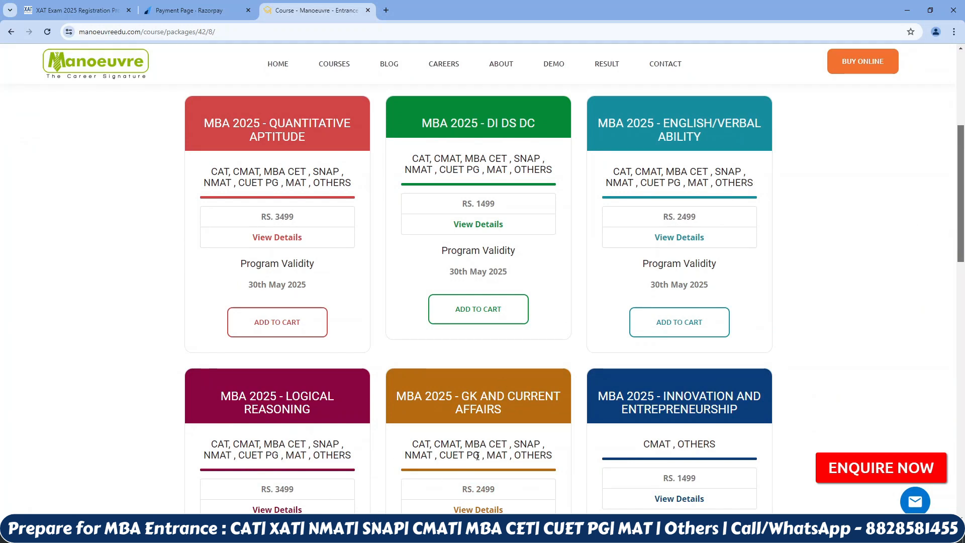
{"action": "left_click_drag", "start_coordinate": [957, 236], "coordinate": [963, 269]}
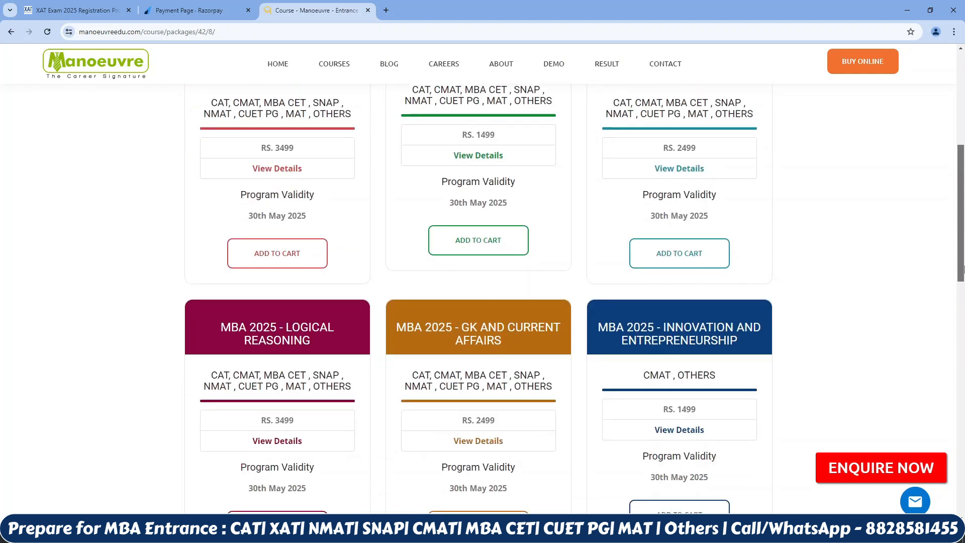
{"action": "left_click", "coordinate": [10, 32]}
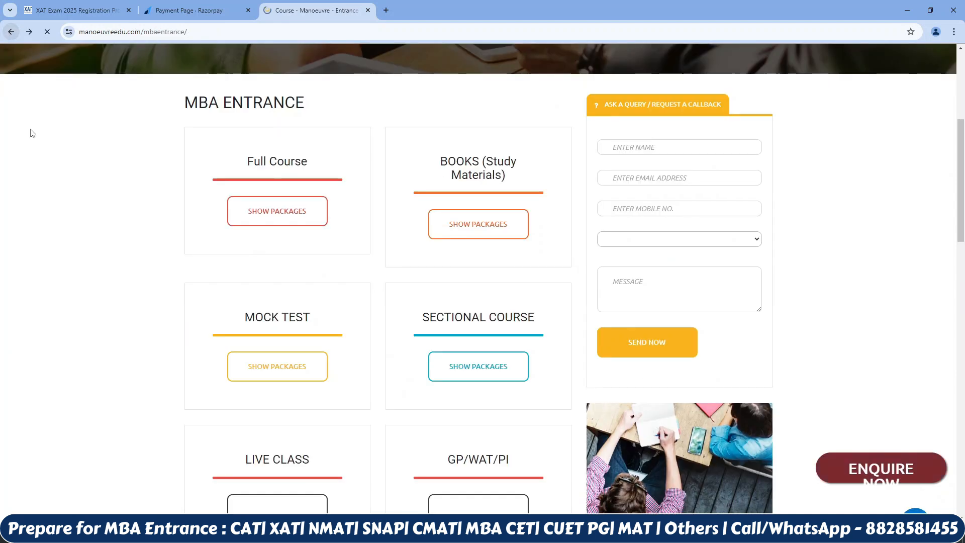
Examine the program details of the MBA - Topic Wise Test package under Mock Test and return to the MBA Entrance page.
{"action": "left_click", "coordinate": [273, 372]}
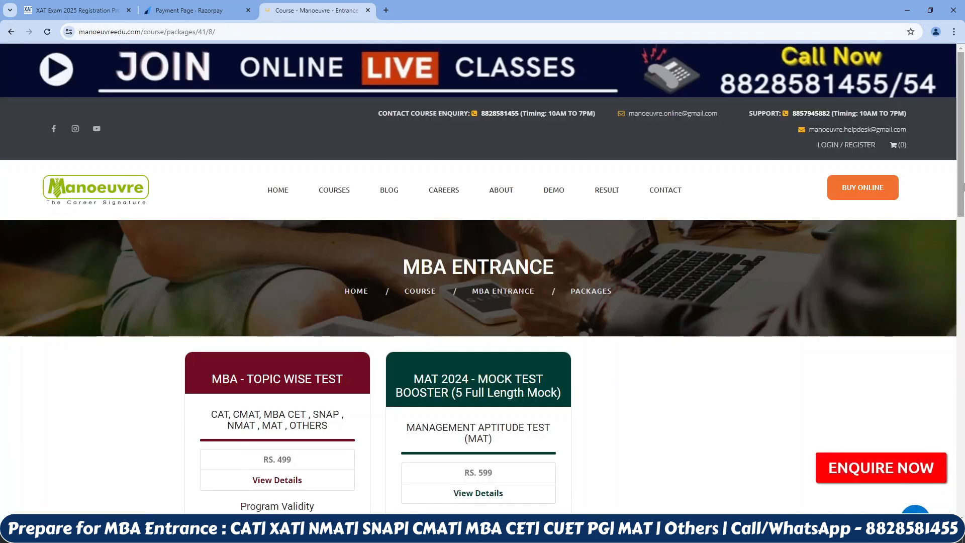
{"action": "scroll", "coordinate": [723, 222], "scroll_direction": "down", "scroll_amount": 4}
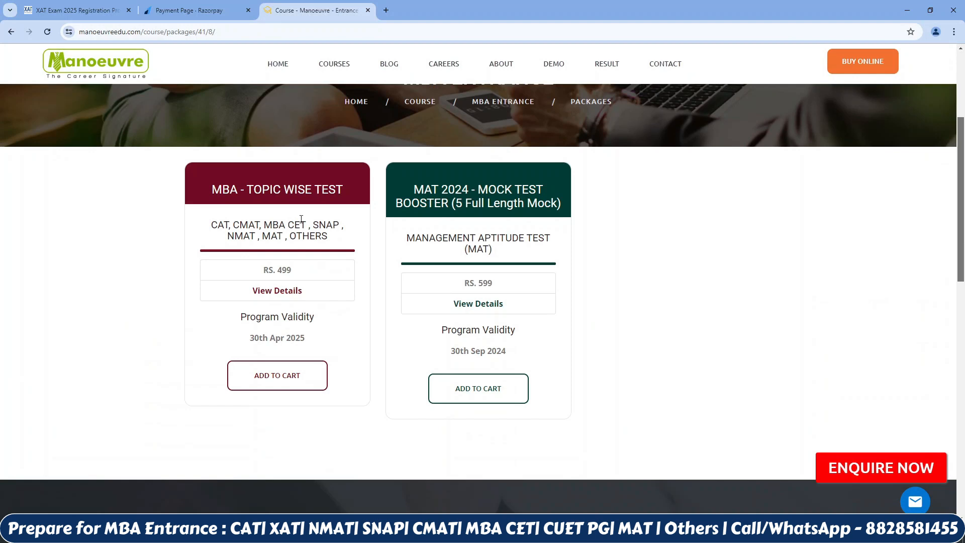
{"action": "left_click", "coordinate": [289, 290]}
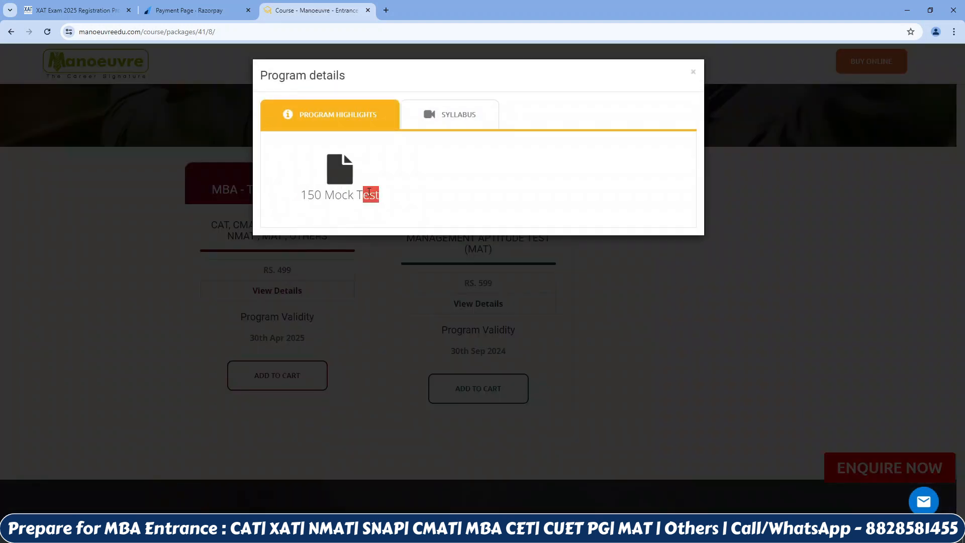
{"action": "left_click", "coordinate": [349, 334]}
{"action": "left_click", "coordinate": [11, 32]}
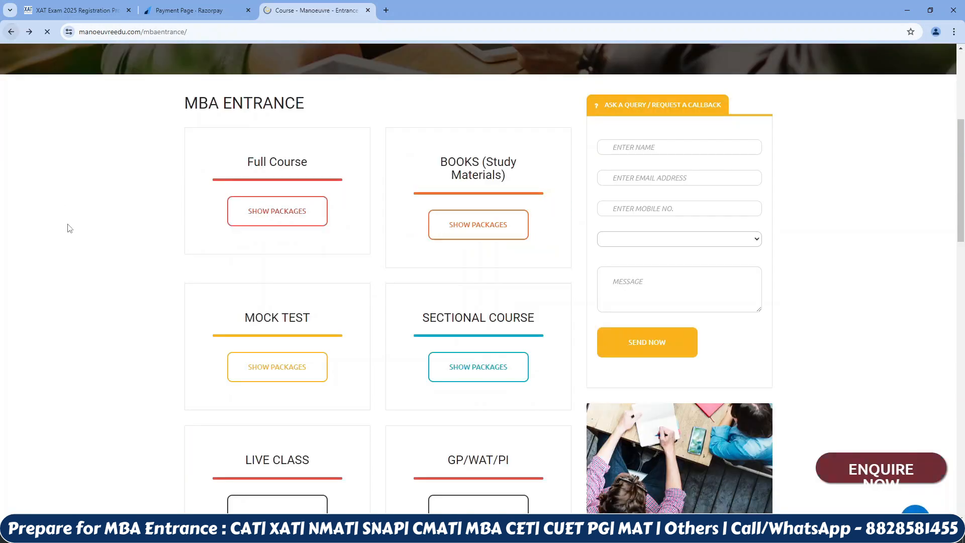